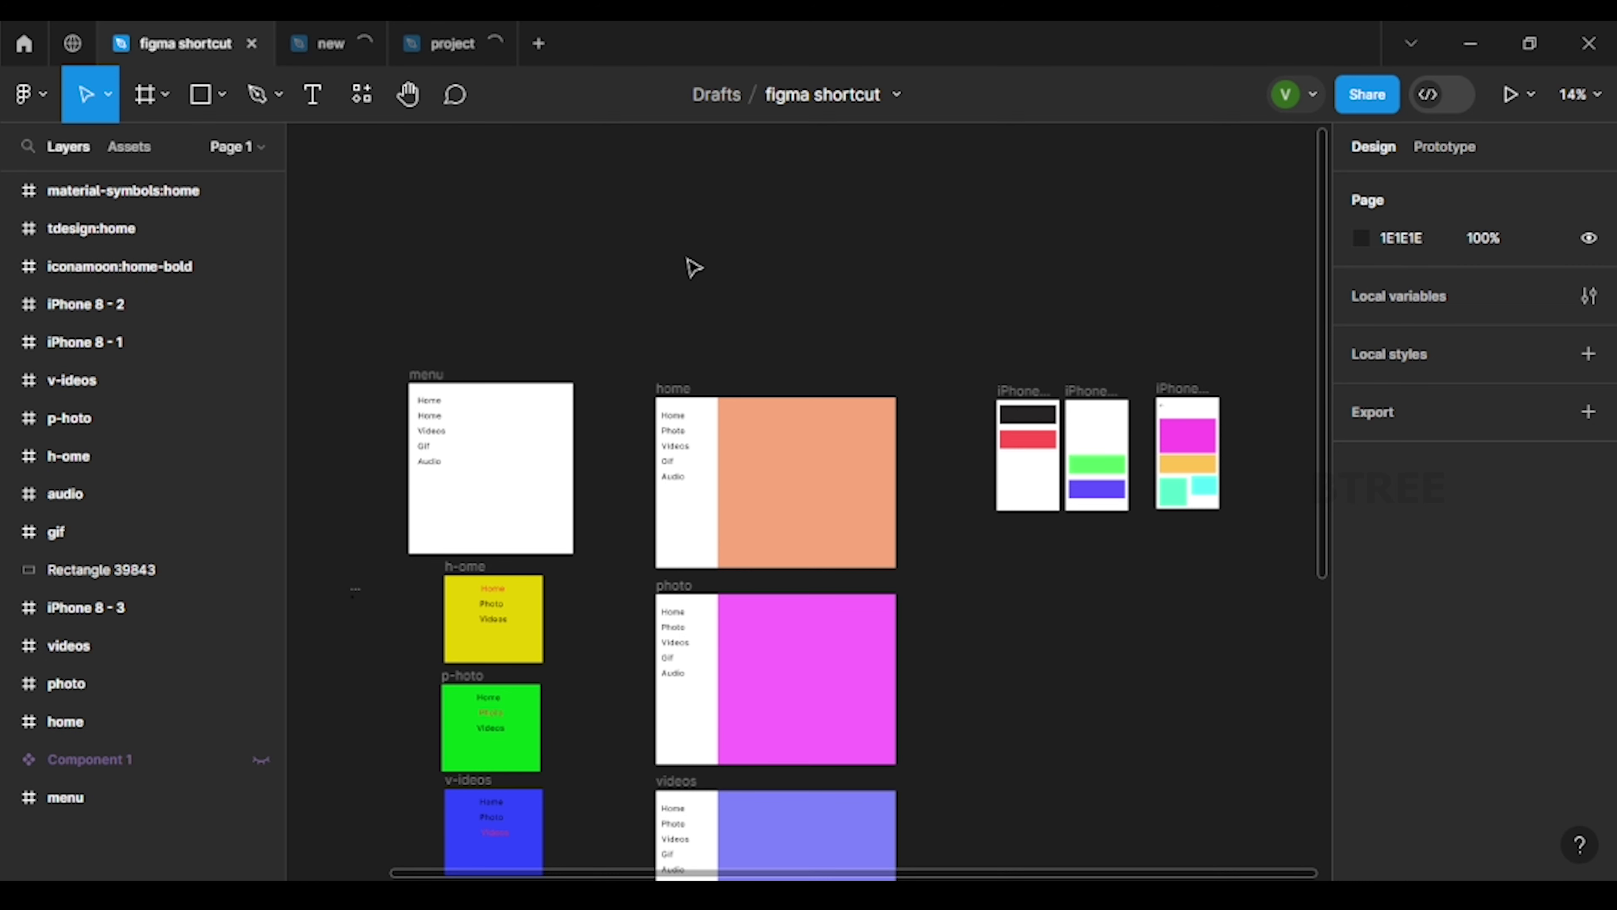
Open Figma's quick actions search for menus, commands and plugins with Ctrl+/.
key("ctrl+slash")
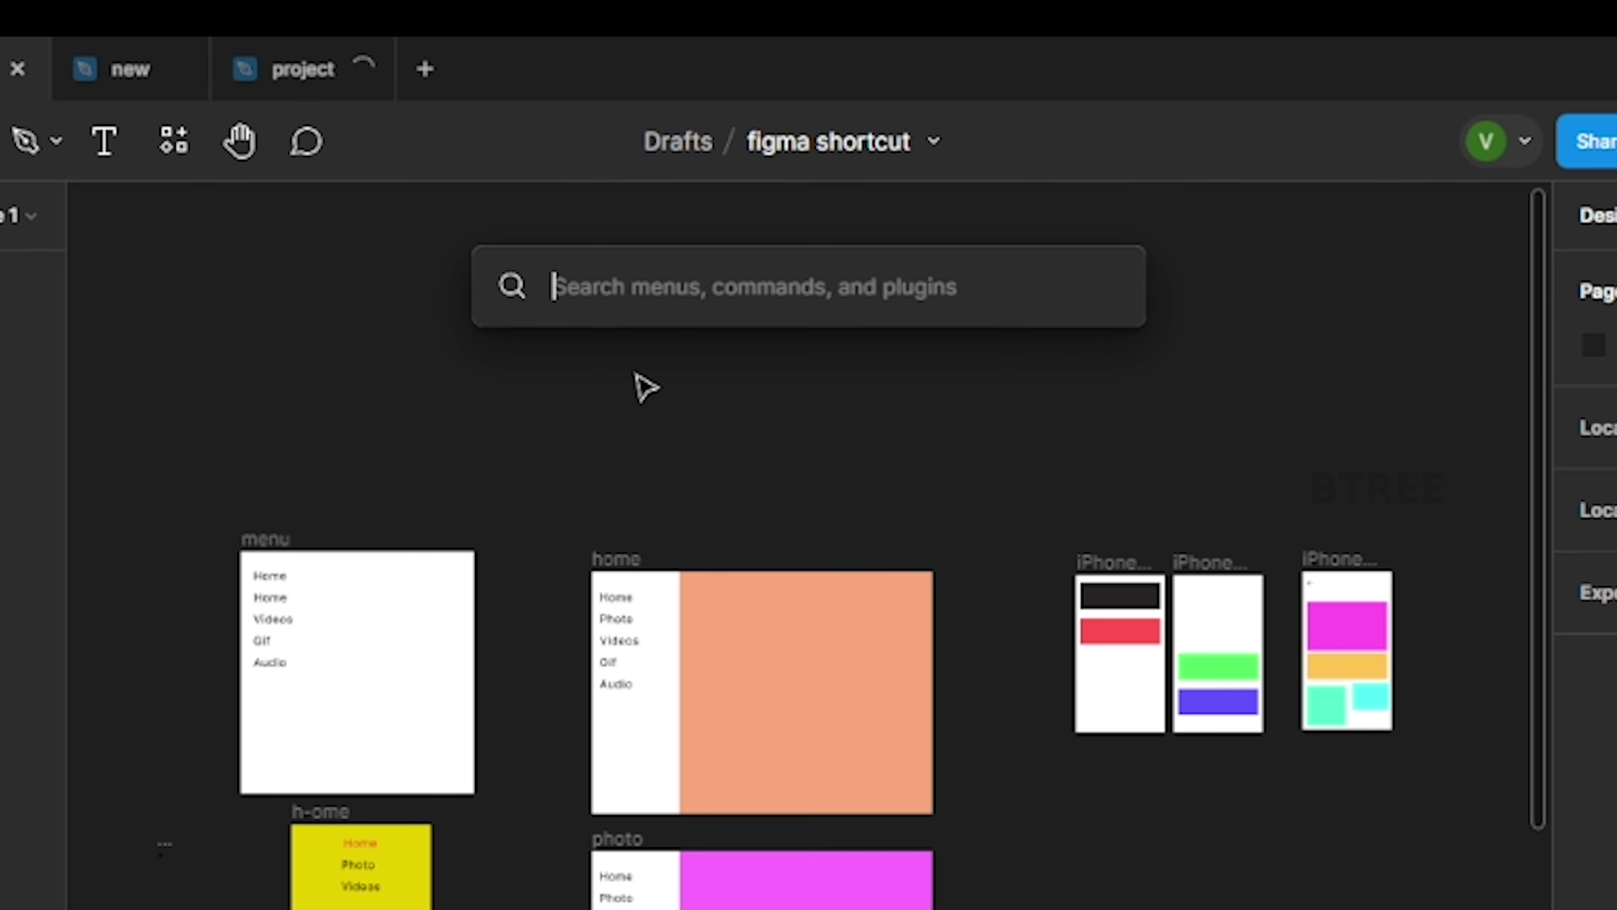
Run the Iconify plugin from quick actions via 'ic', then close its window.
type("ic")
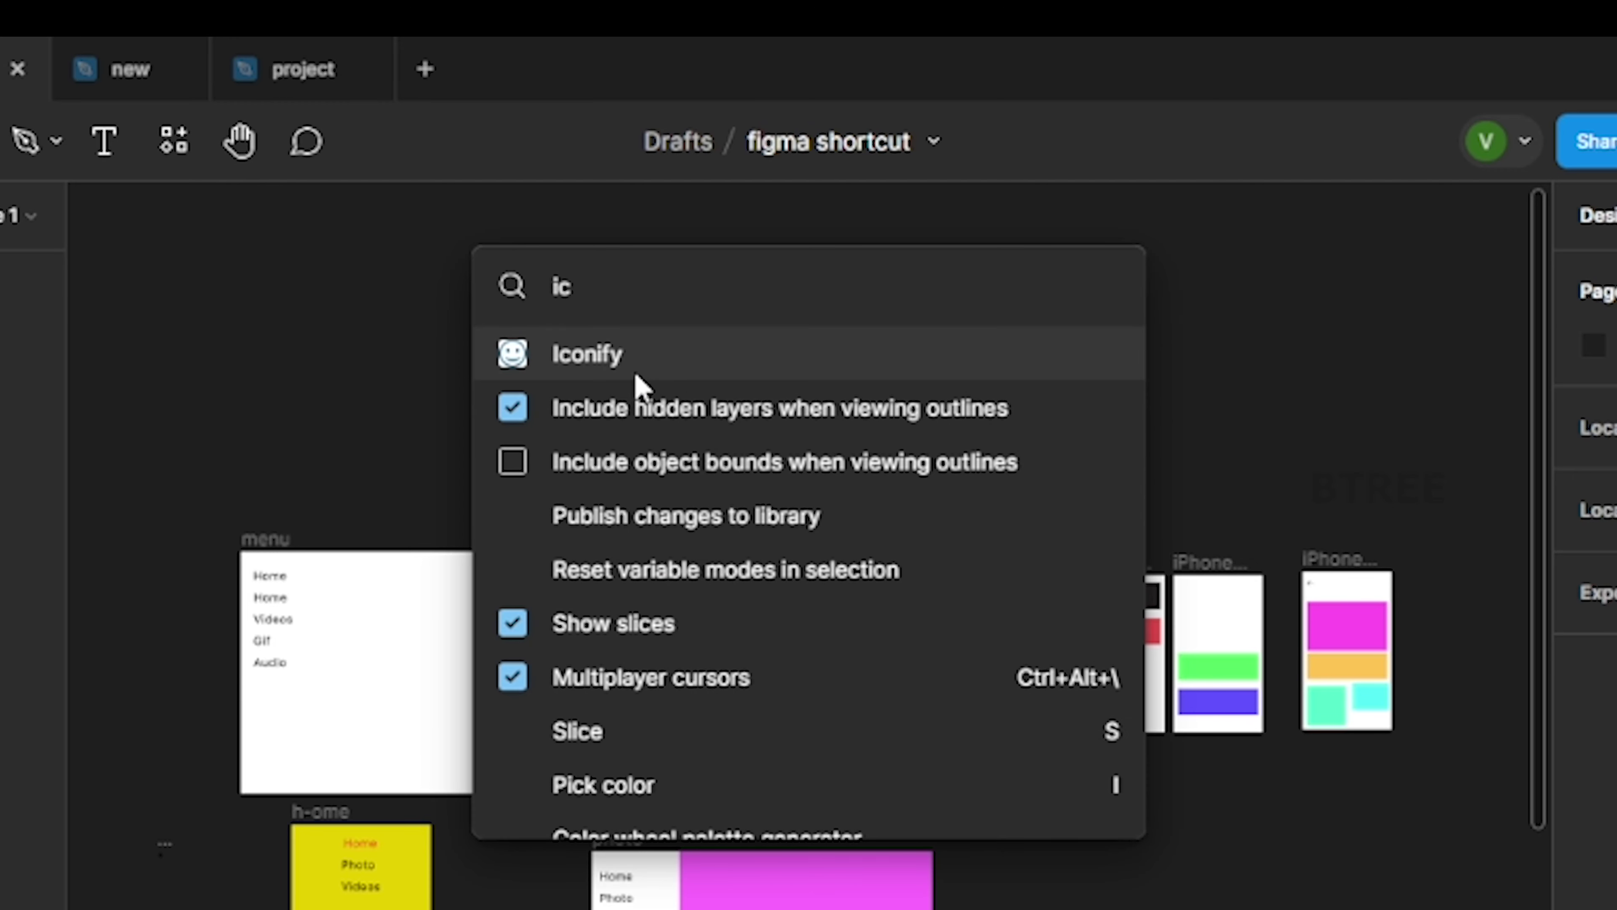
left_click(635, 376)
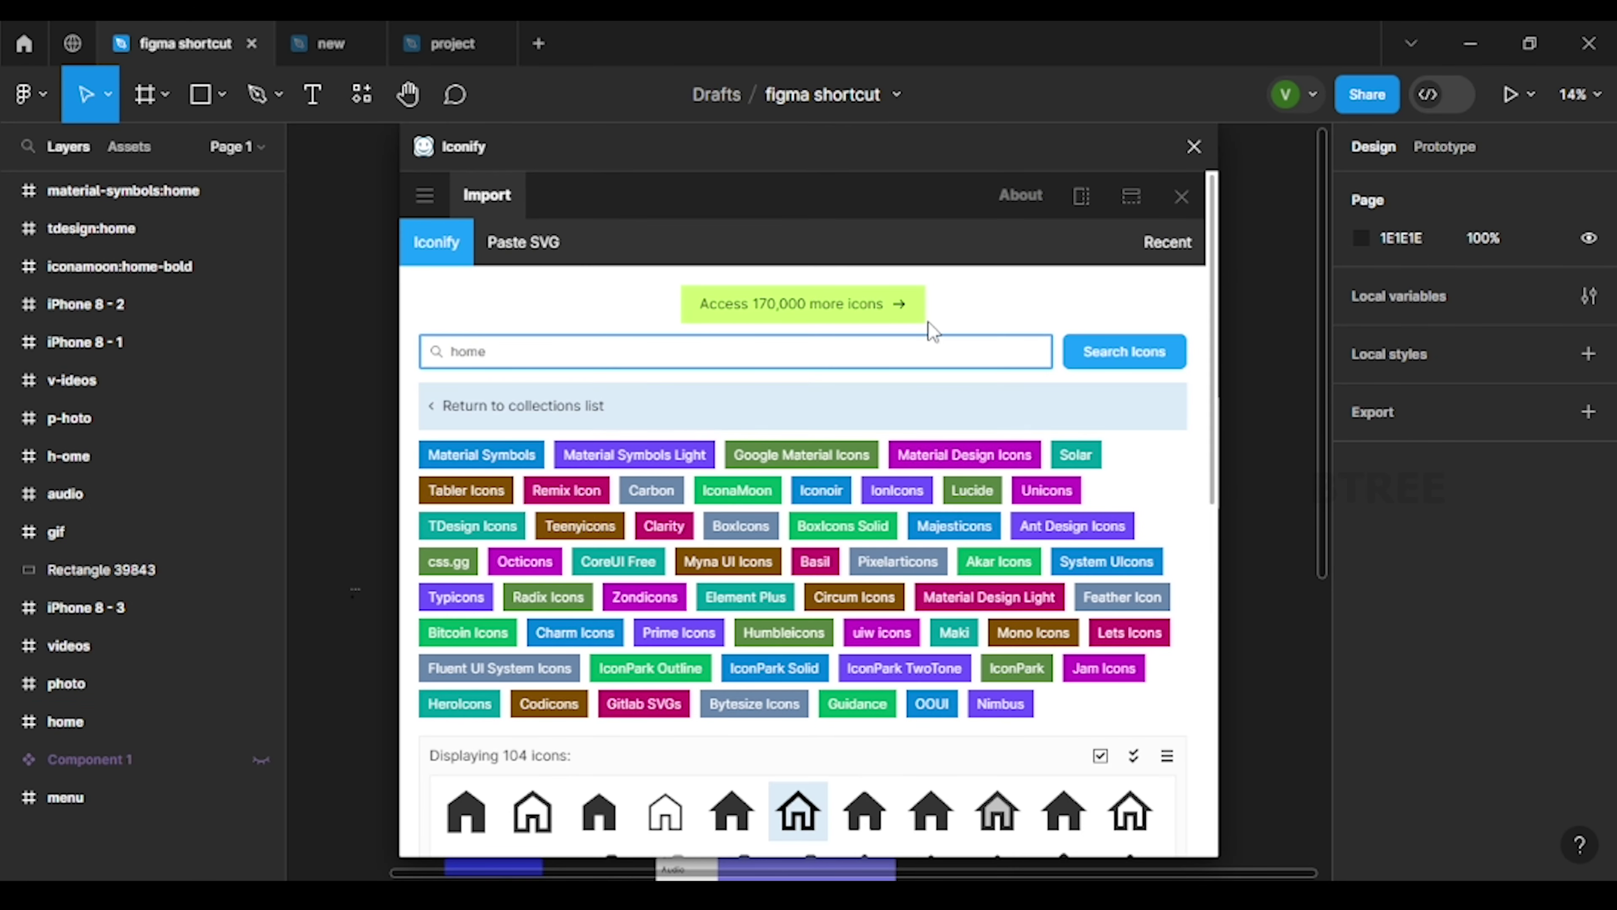
left_click(1193, 146)
Zoom in on the menu and select the Videos text, checking the second Home entry.
scroll(423, 392, "up", 10)
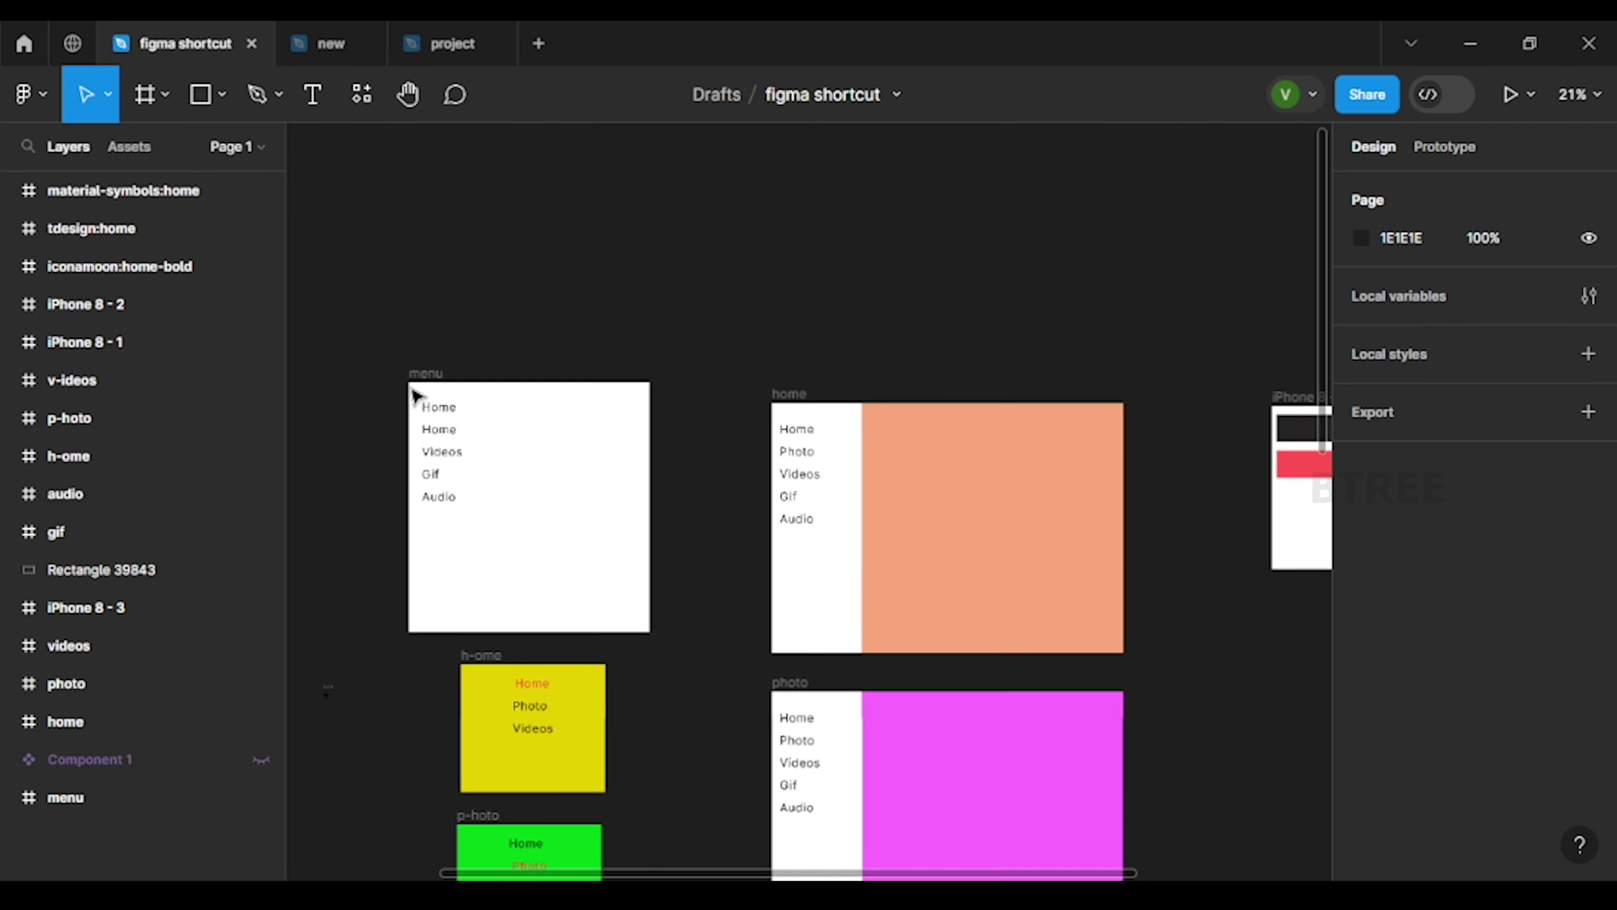
scroll(521, 631, "up", 5)
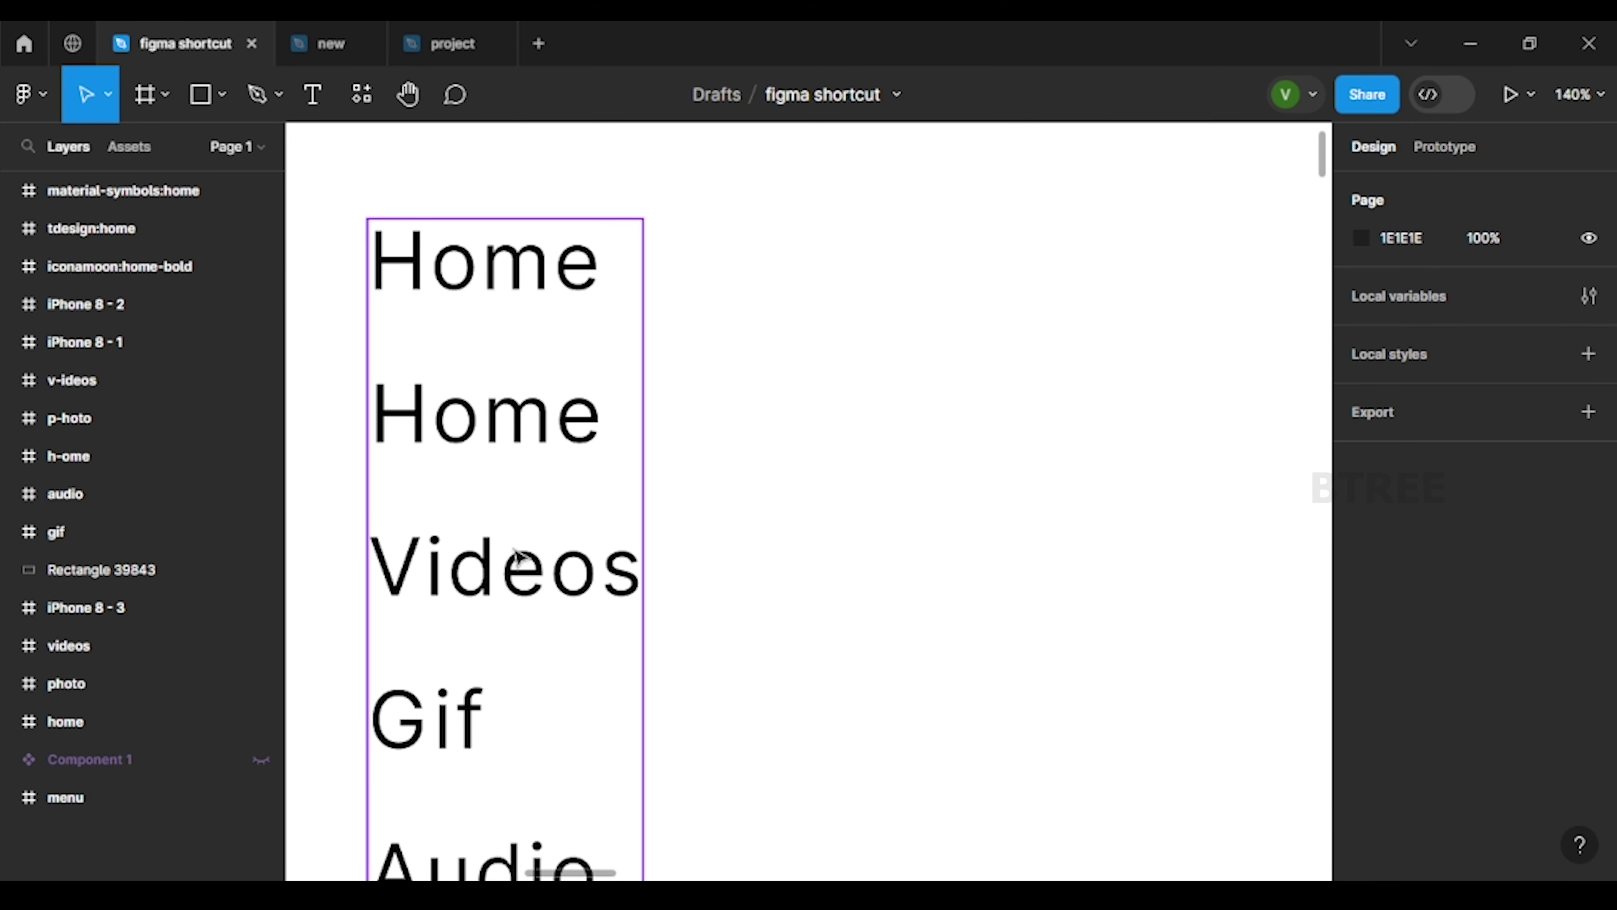
left_click(501, 597, "ctrl")
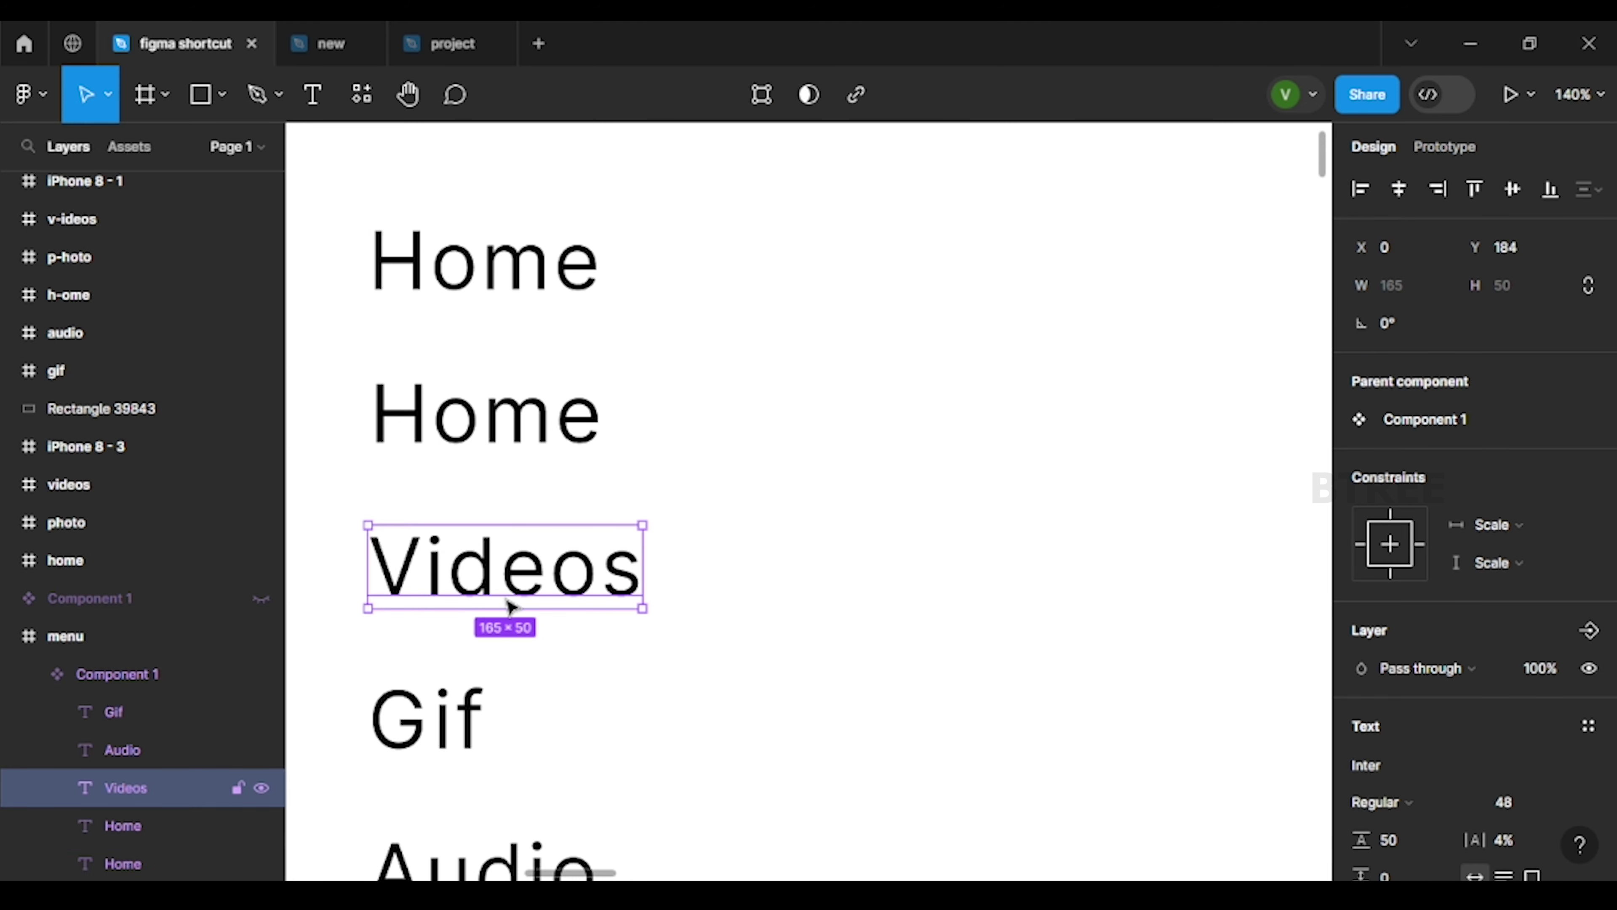
double_click(569, 593)
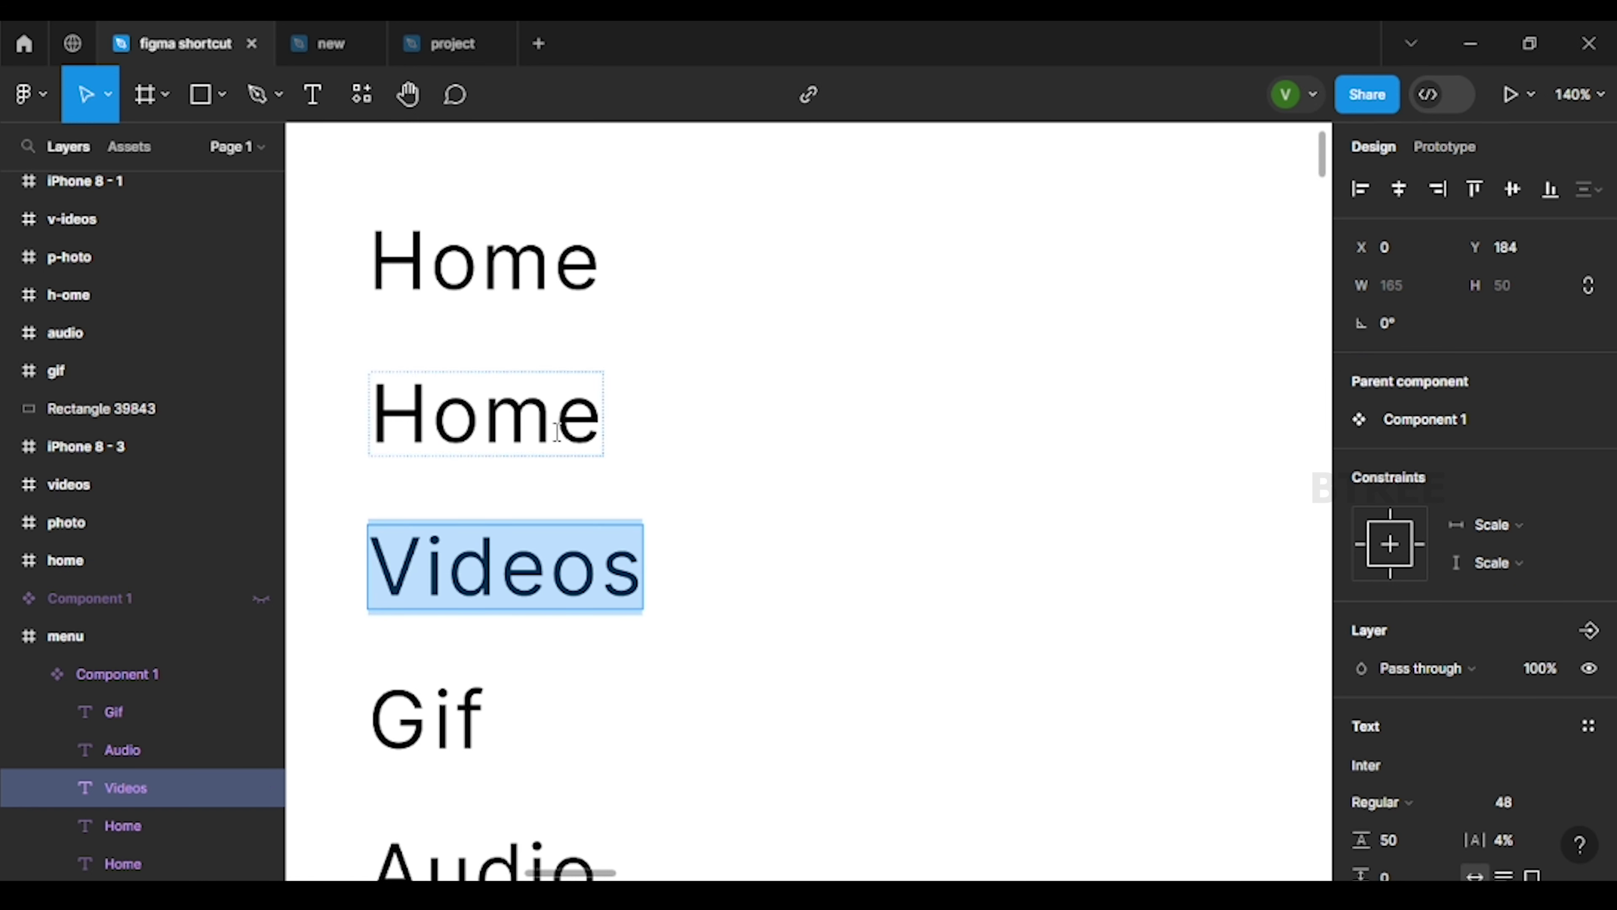
left_click(555, 414)
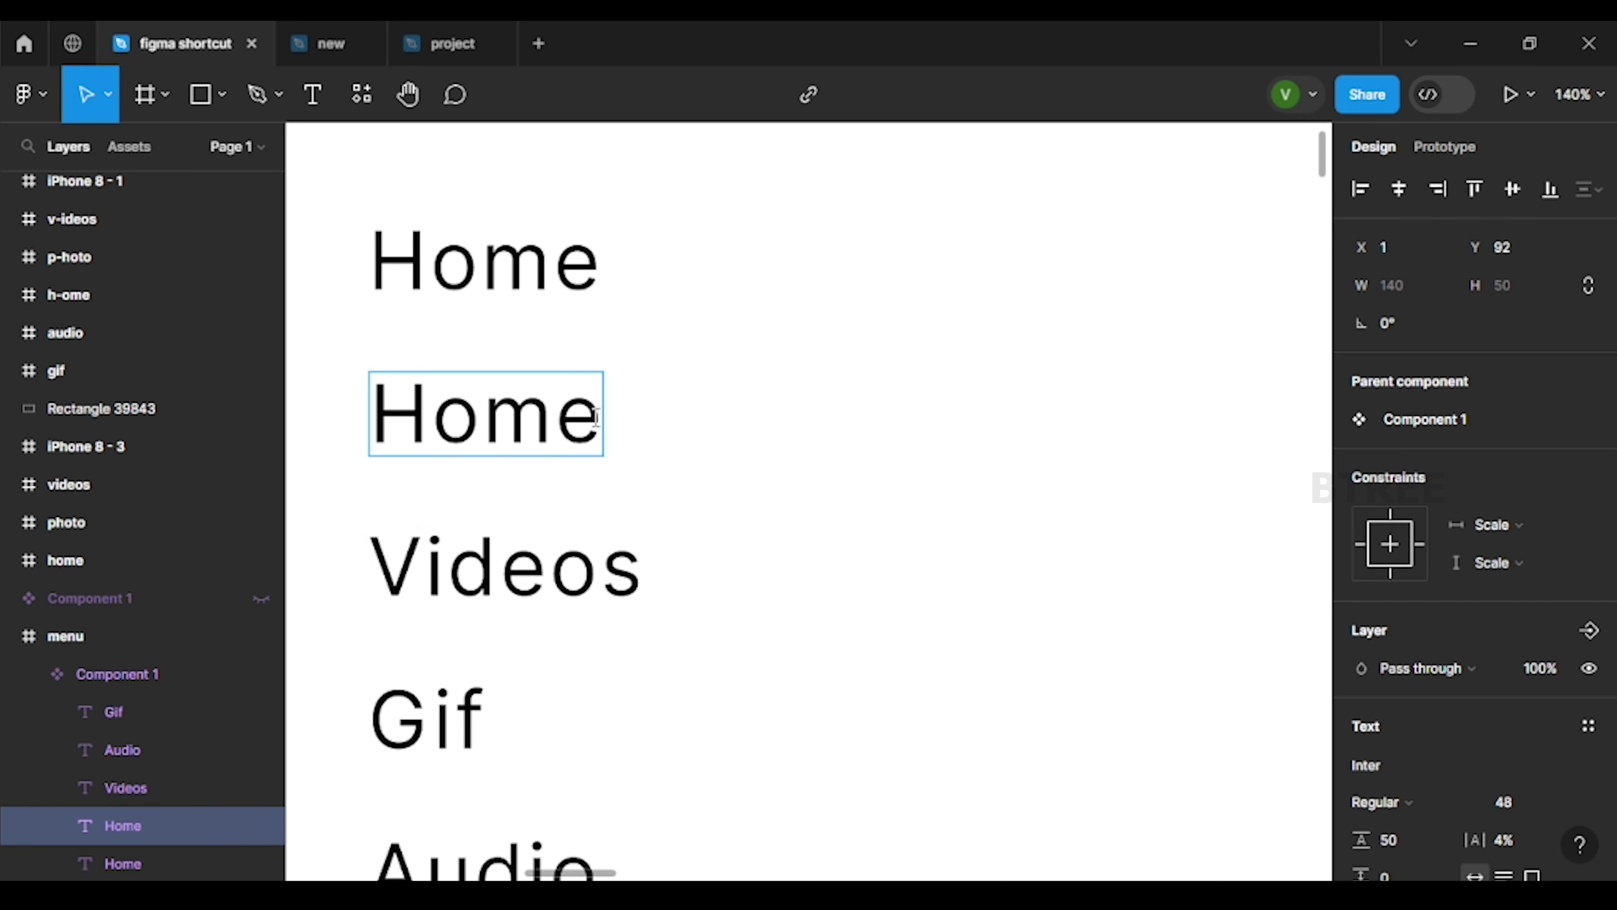
double_click(390, 423)
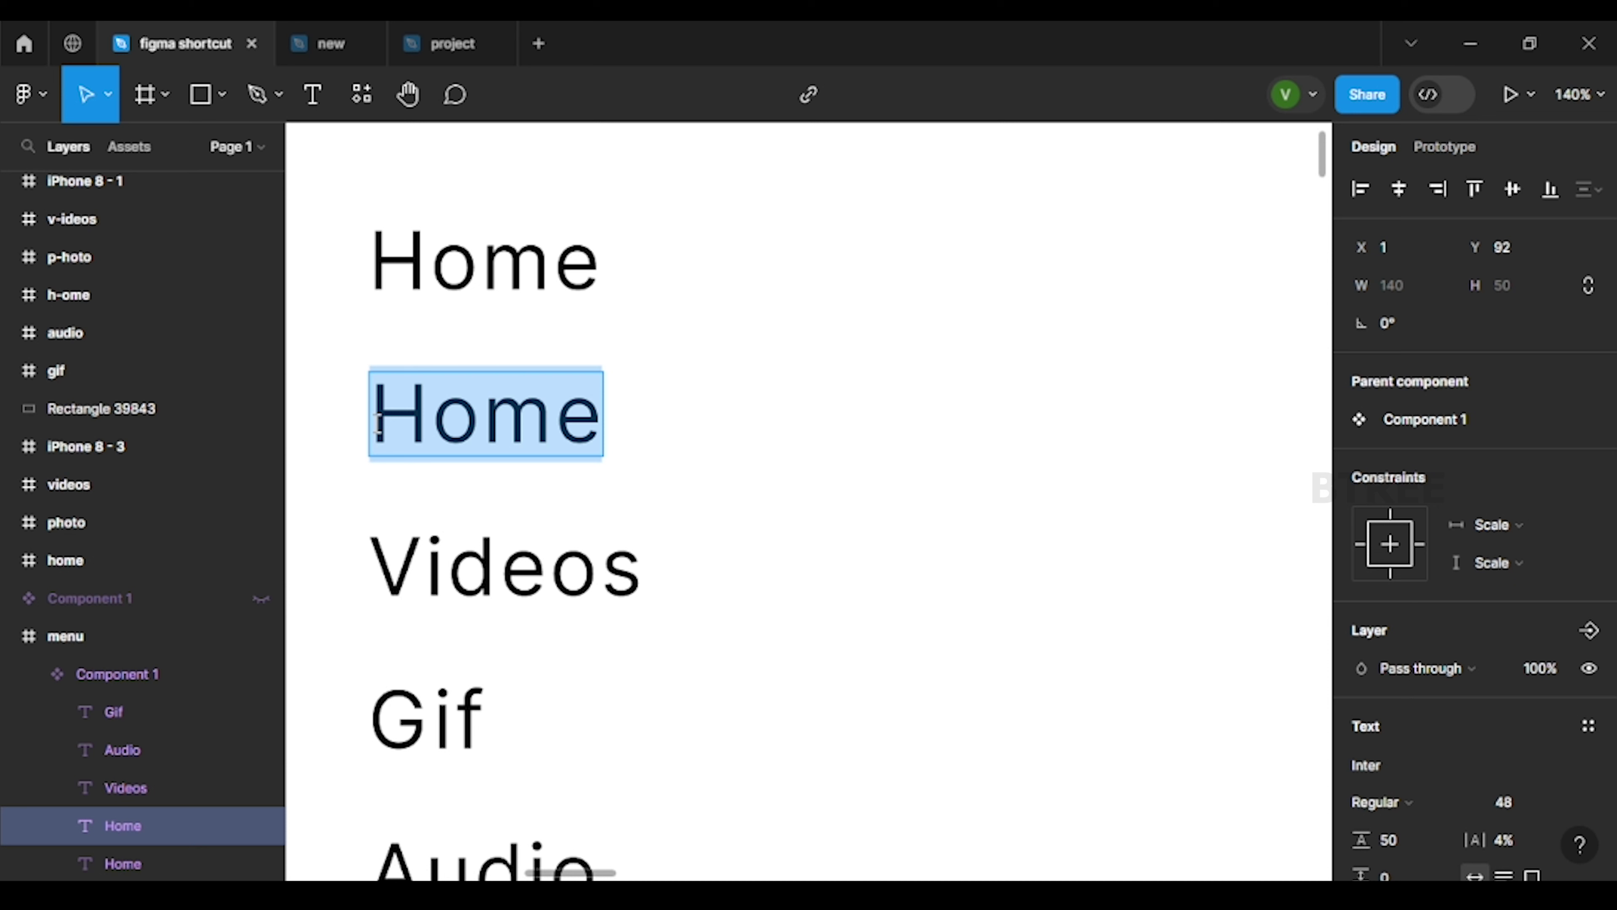
left_click(443, 567)
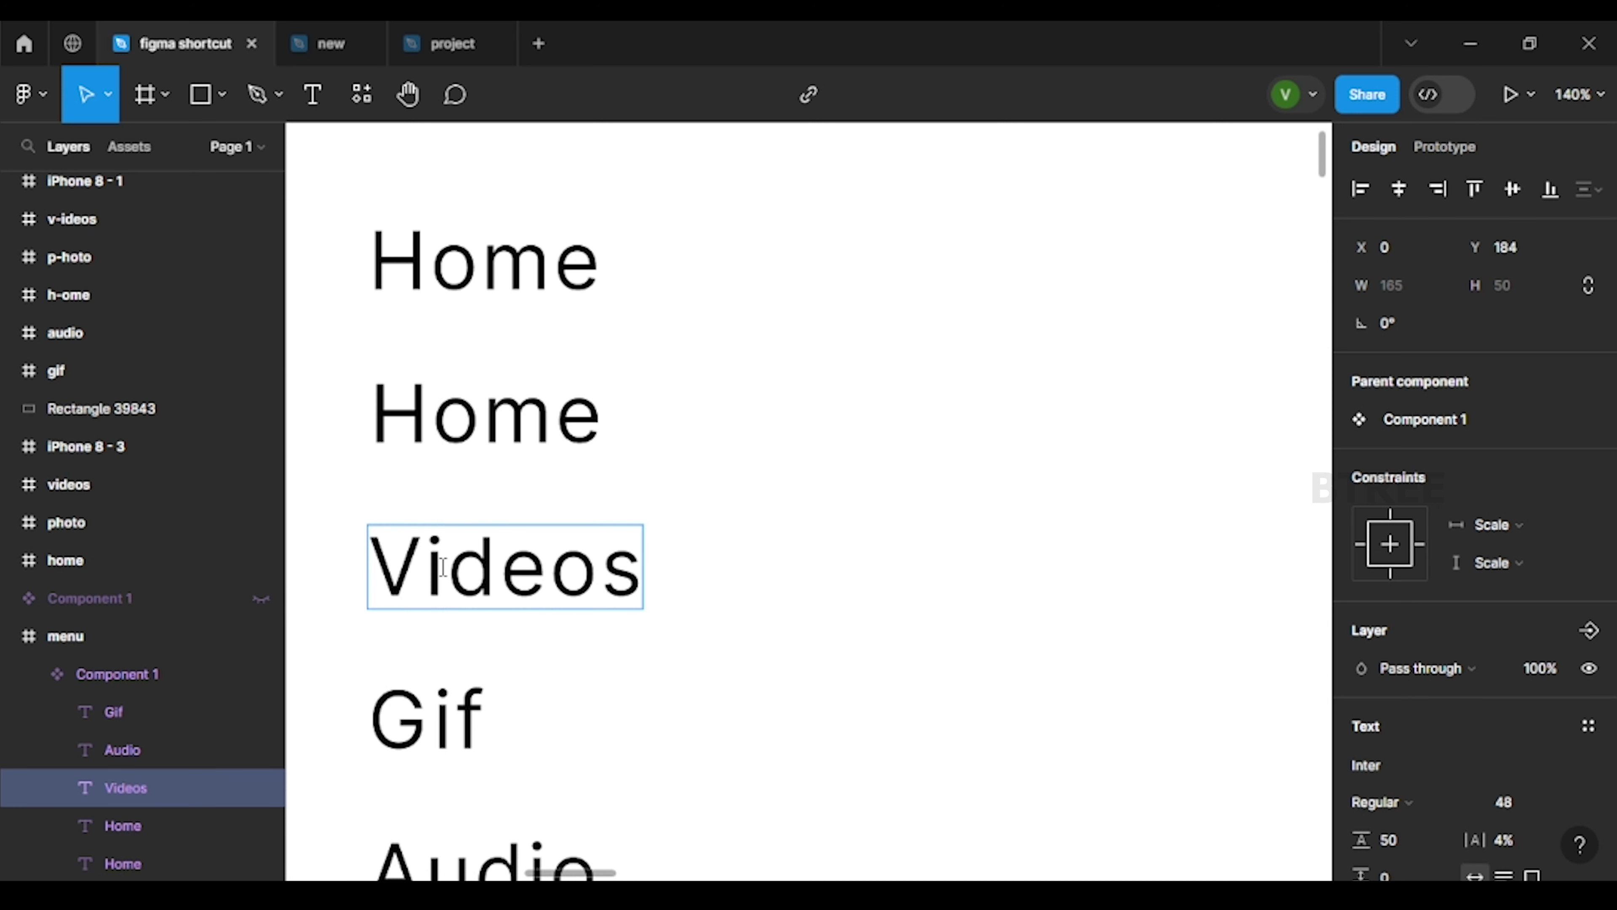
key("Escape")
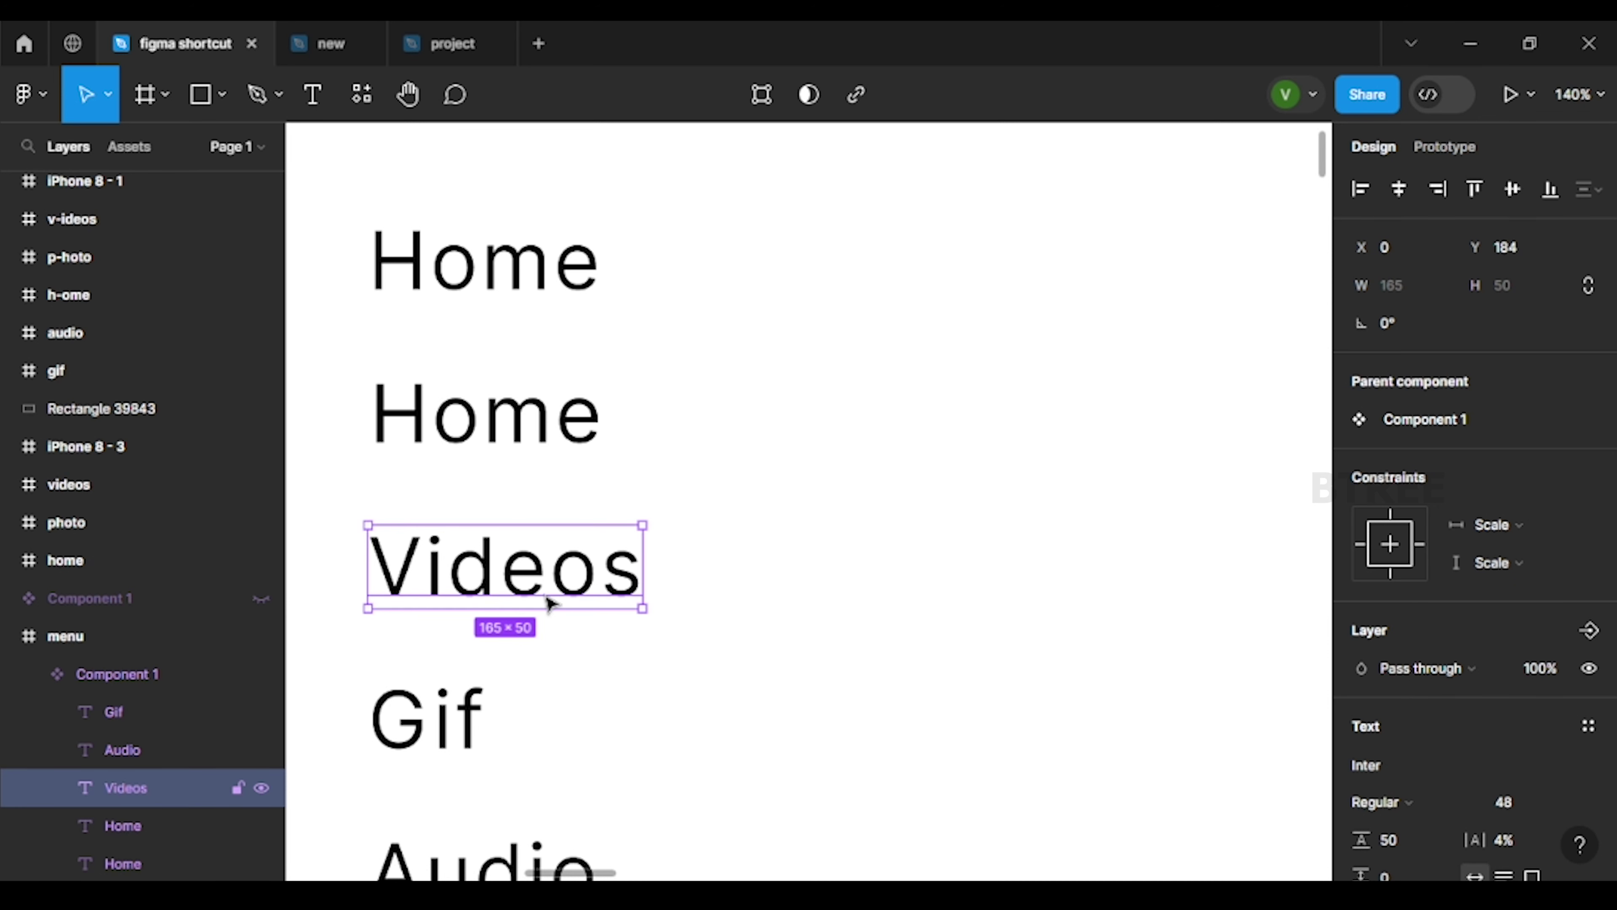
Replace the word Videos with Home using Ctrl+Shift+R, so the menu reads Home, Home, Home, Gif, Audio.
double_click(546, 596)
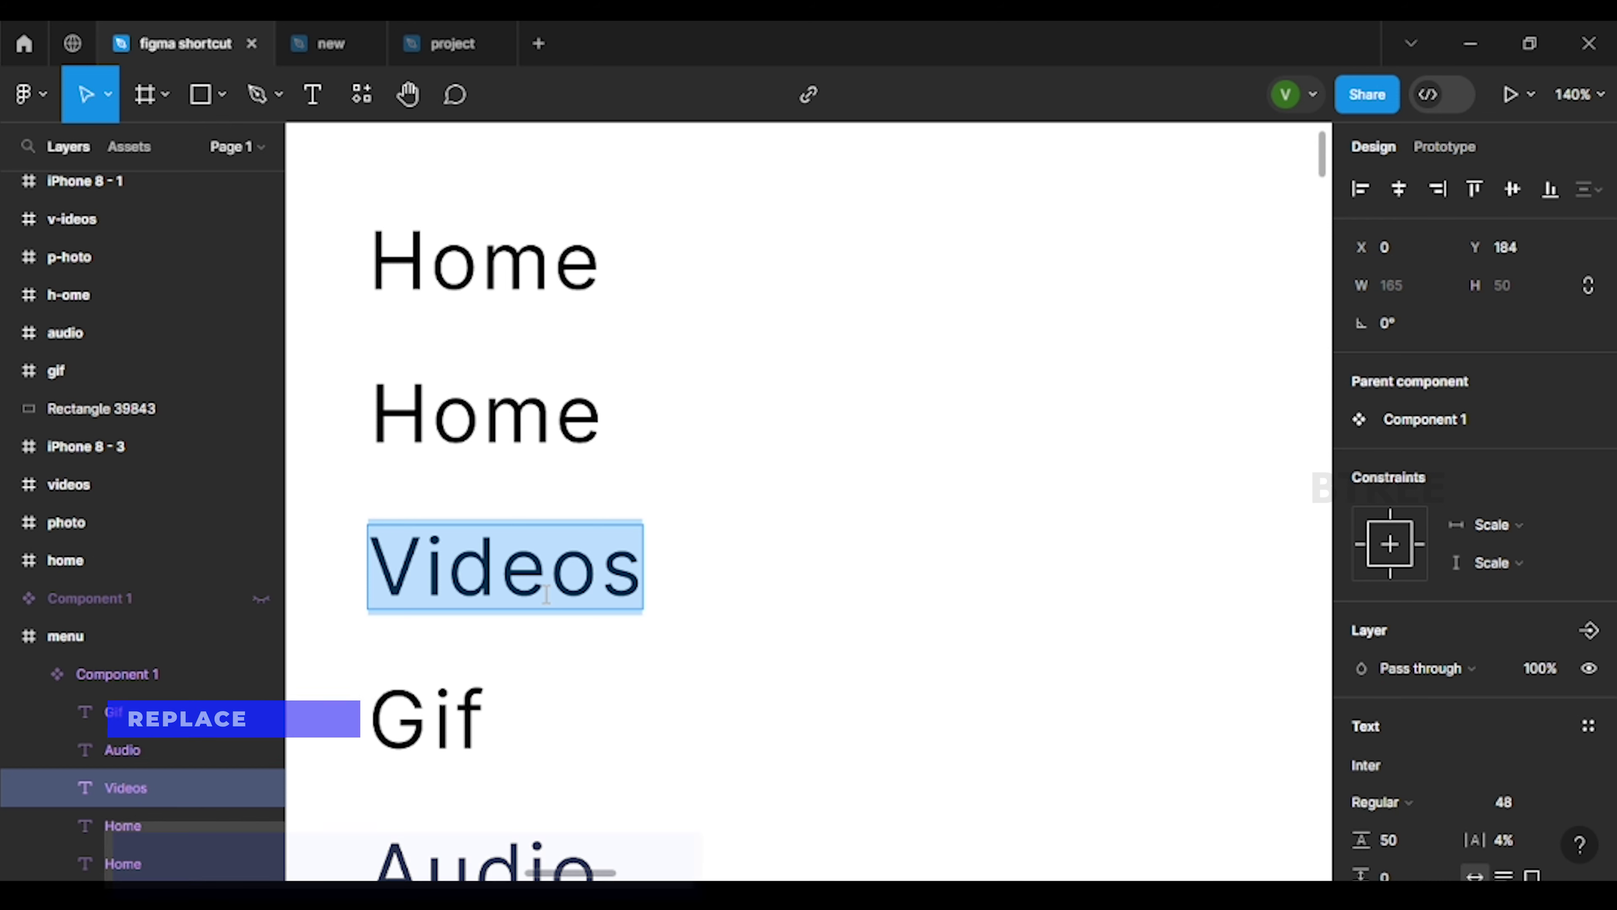
key("ctrl+shift+r")
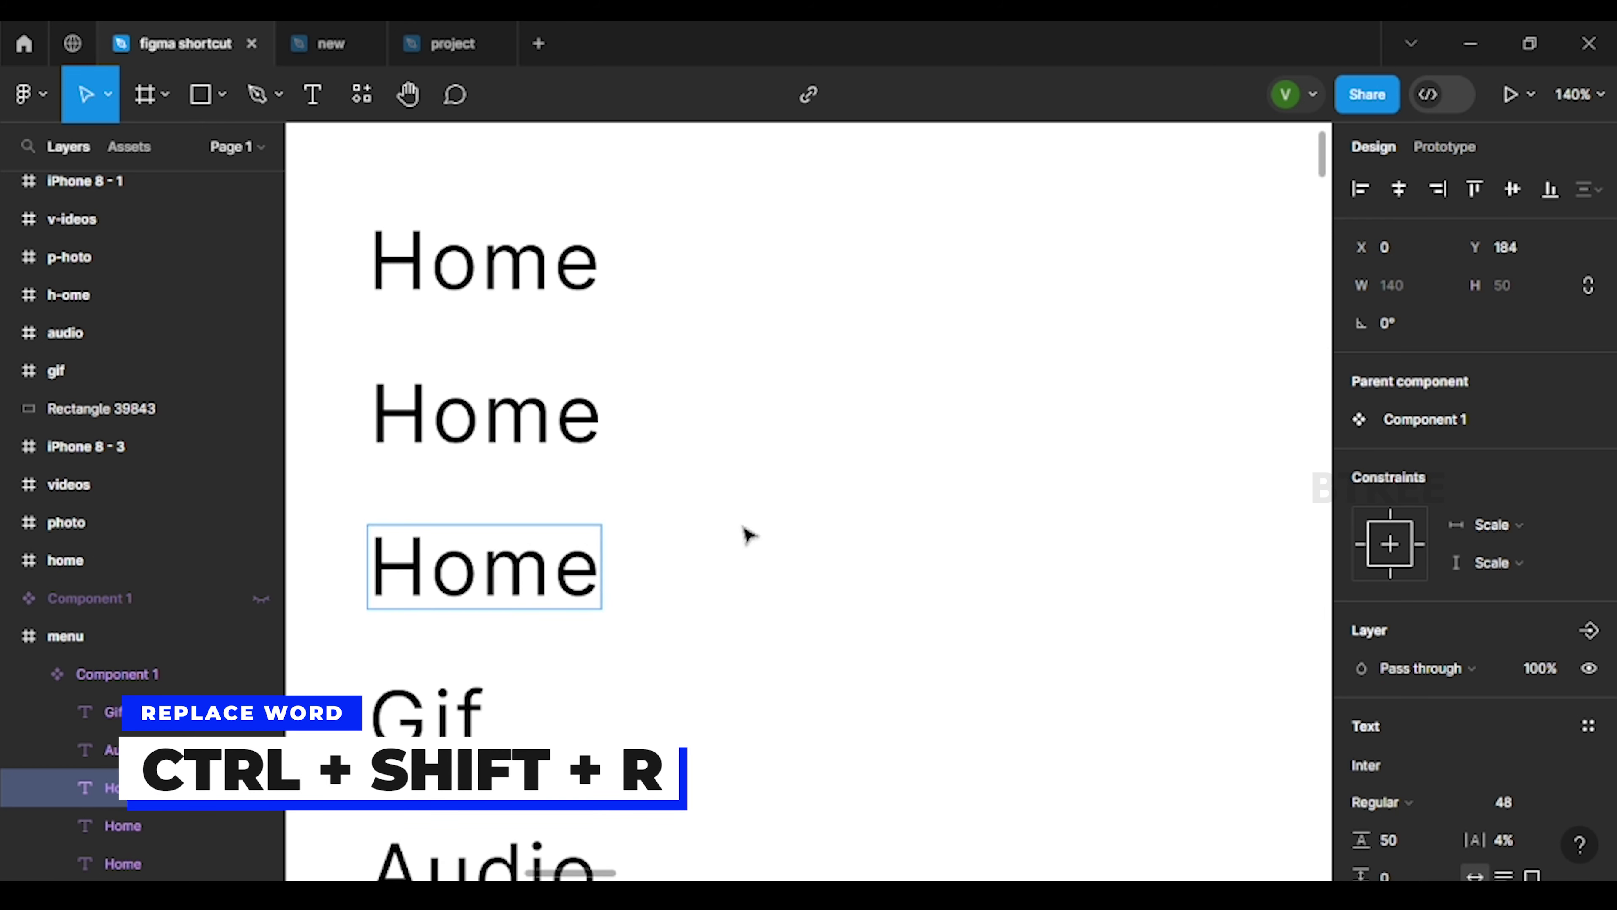
key("Escape")
key("Escape")
scroll(711, 423, "down", 5)
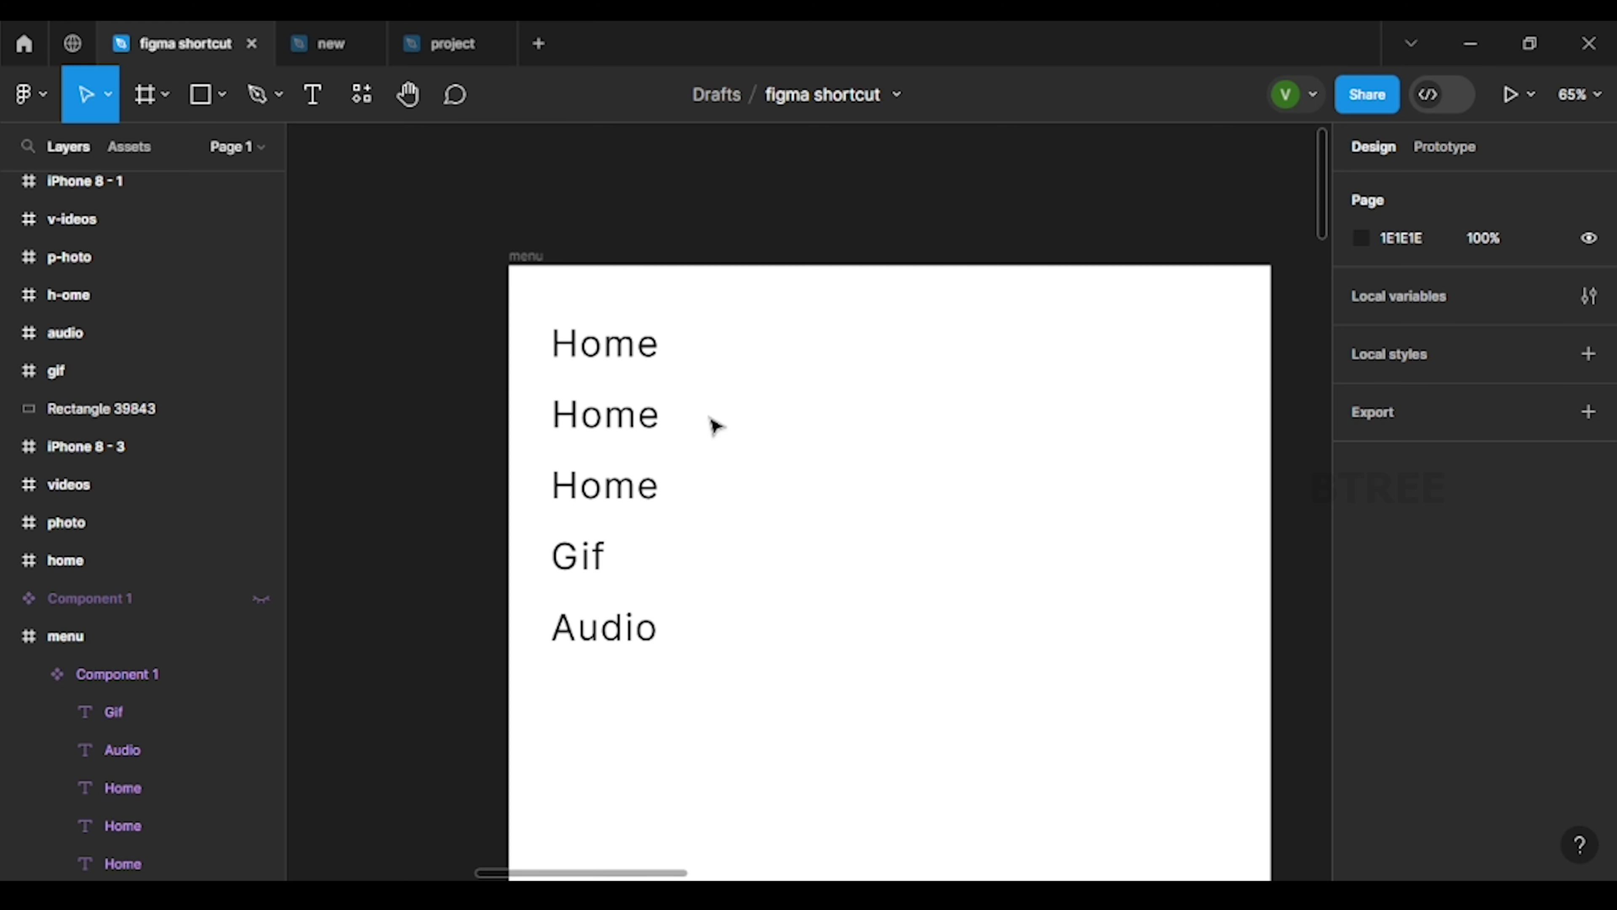
scroll(711, 422, "down", 5, "ctrl")
scroll(771, 614, "down", 2)
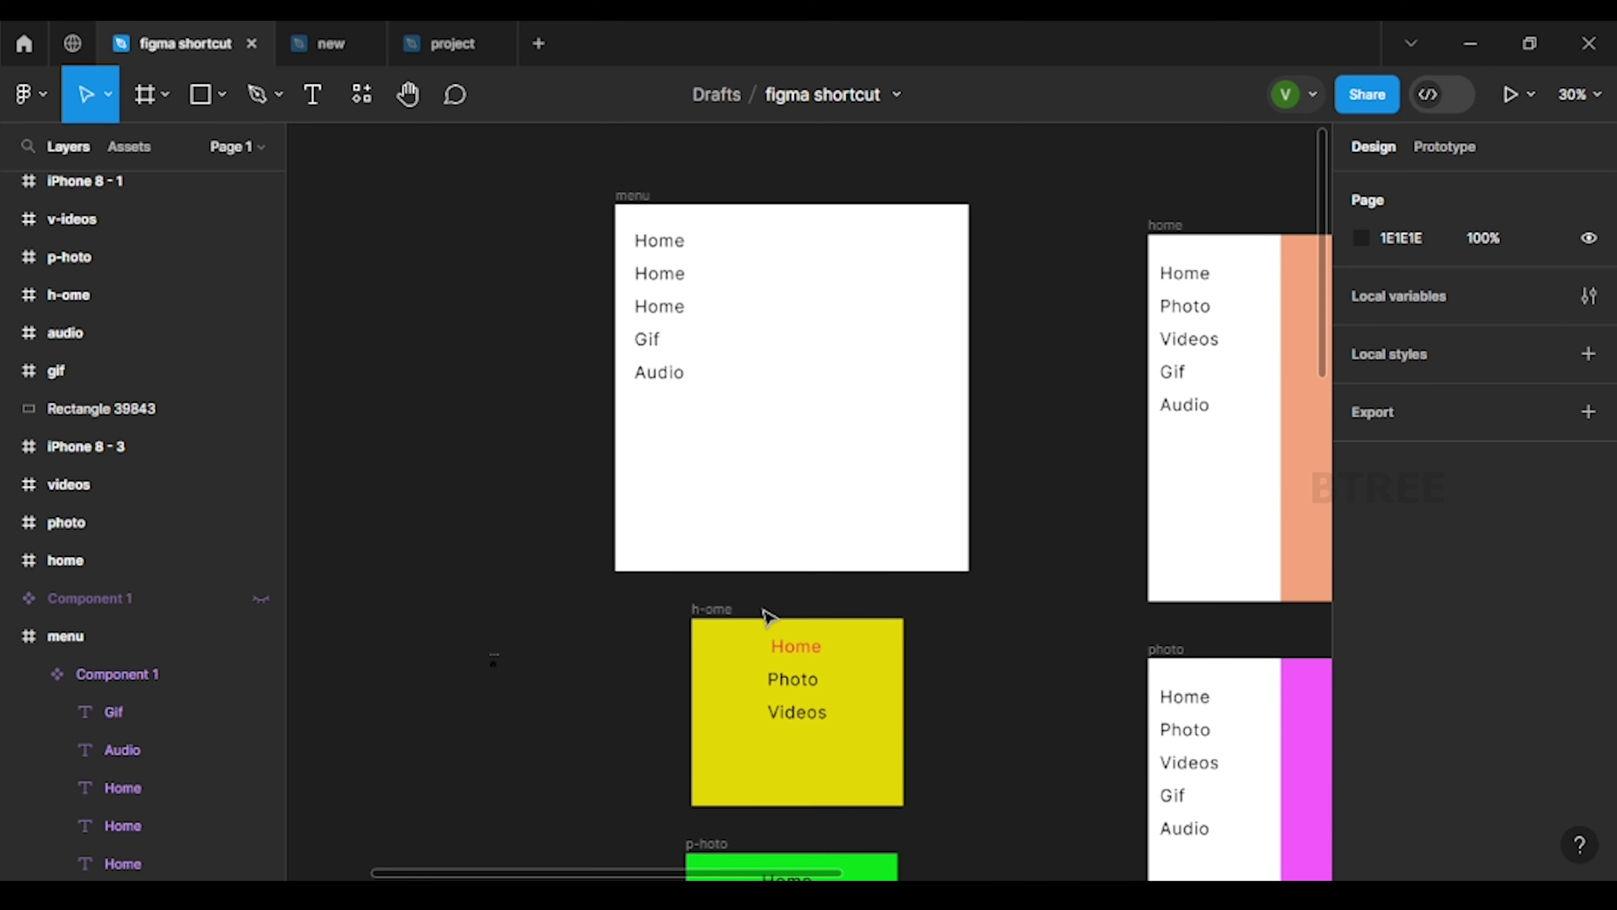
scroll(426, 325, "up", 2, "ctrl")
Draw a new 332×80 frame on empty canvas.
key("f")
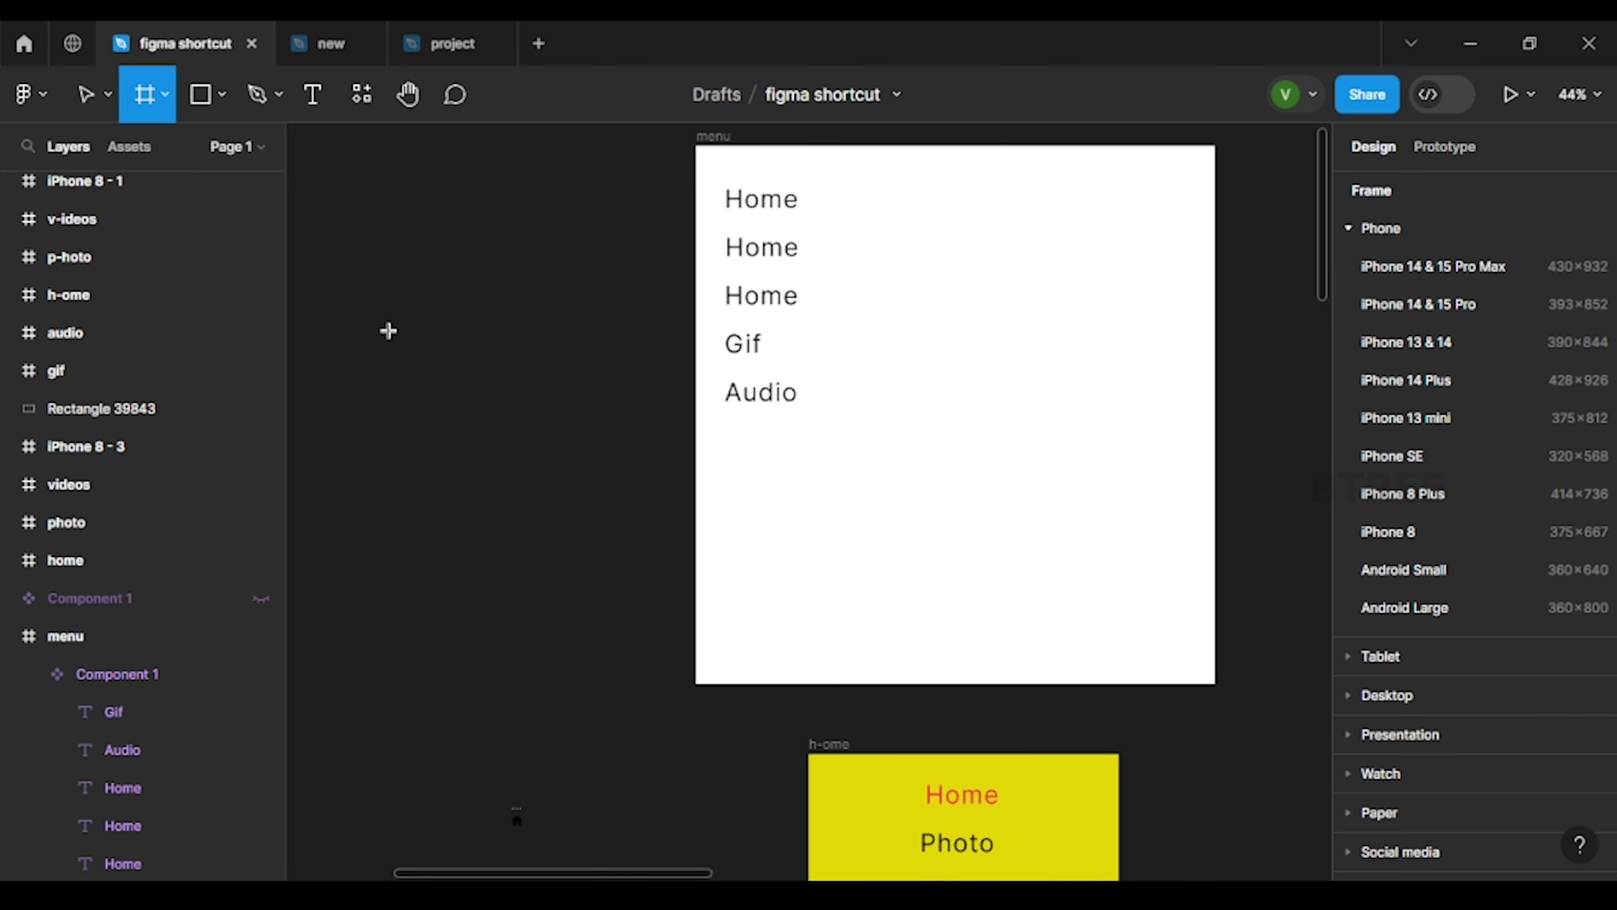
scroll(372, 331, "up", 2, "ctrl")
left_click_drag(385, 298, 642, 361)
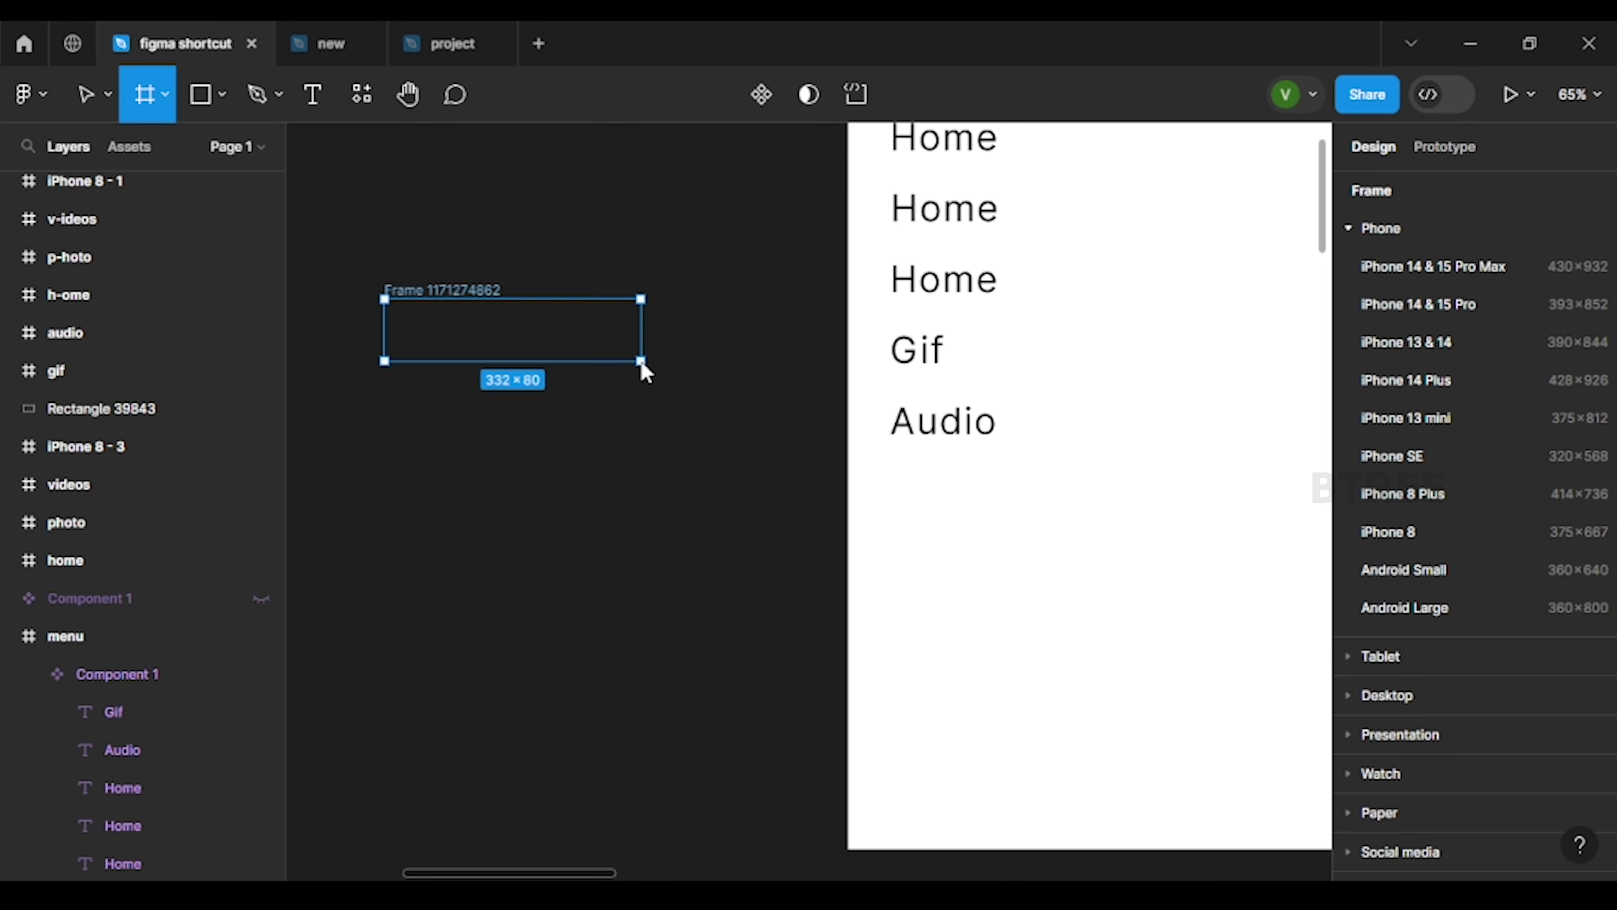
scroll(427, 337, "up", 2, "ctrl")
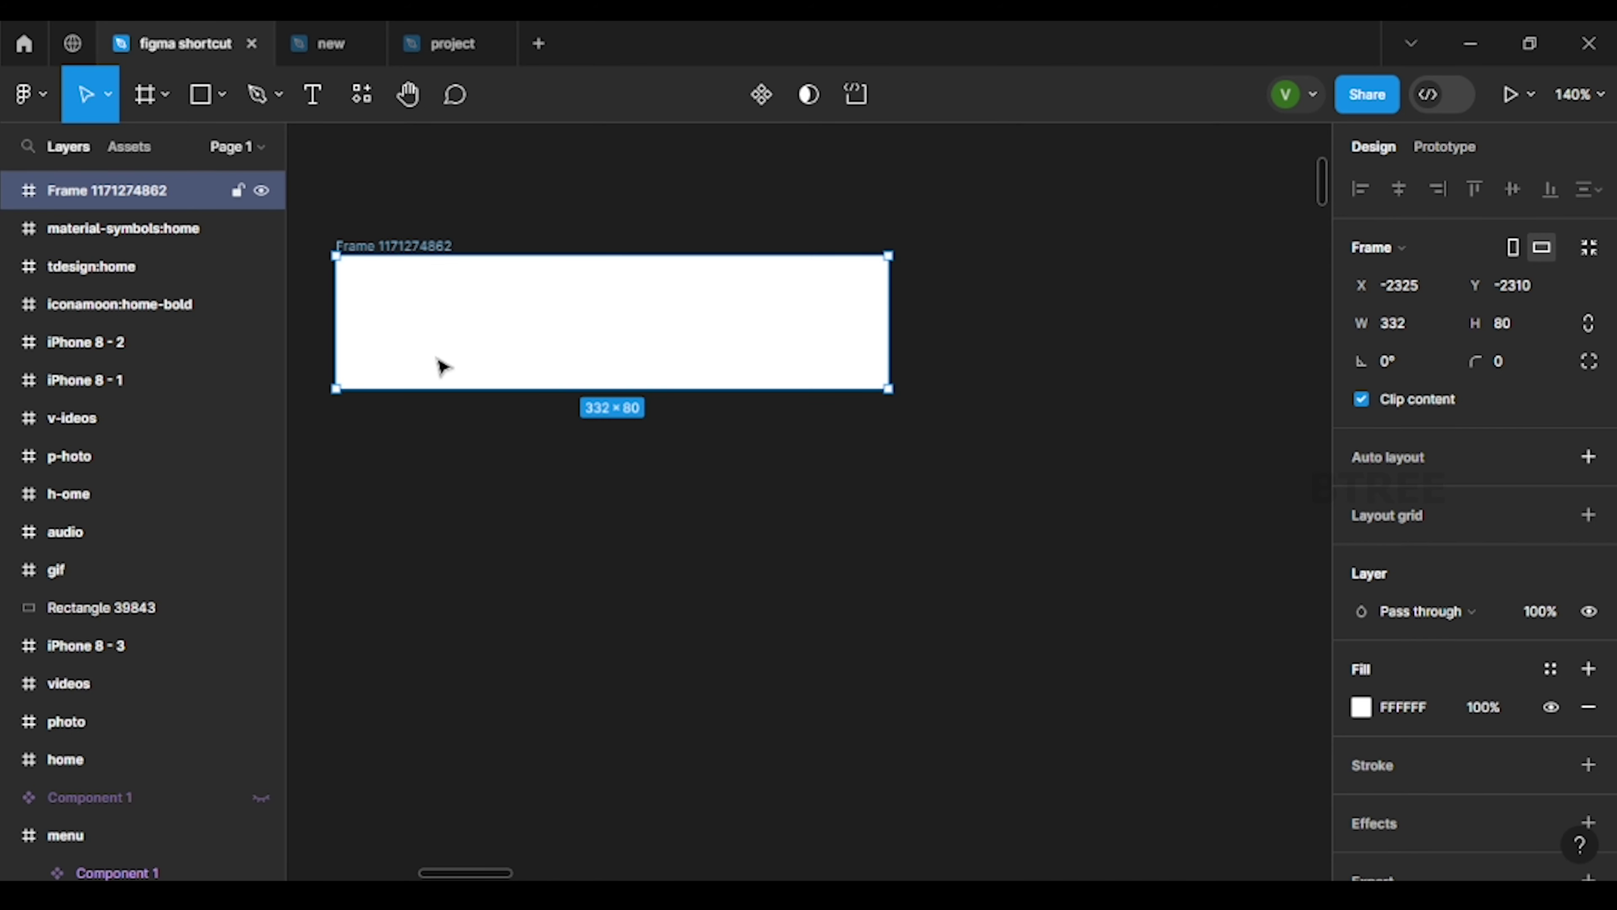
Add three grey 47×47 squares inside the frame, spaced 43 apart and vertically centred.
key("r")
mouse_move(366, 281)
left_mouse_down()
mouse_move(444, 359)
mouse_move(509, 329)
mouse_move(695, 331)
left_mouse_up()
left_click(519, 336, "shift")
left_click(407, 325, "shift")
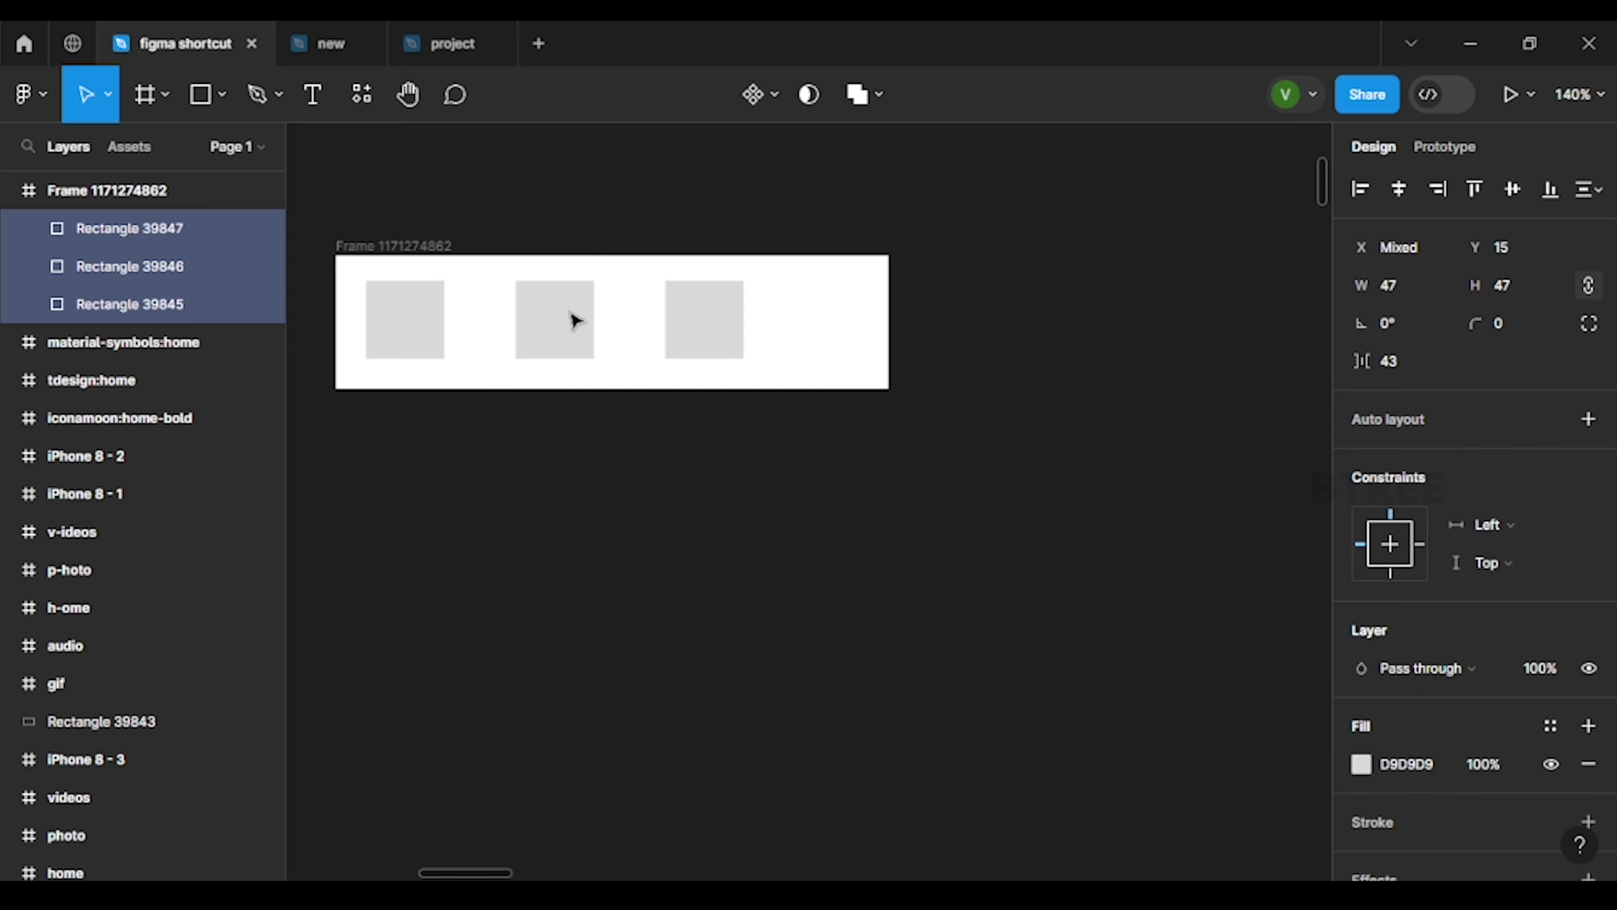
left_click_drag(571, 325, 642, 326)
Reselect the left, middle and right squares together.
left_click(783, 522)
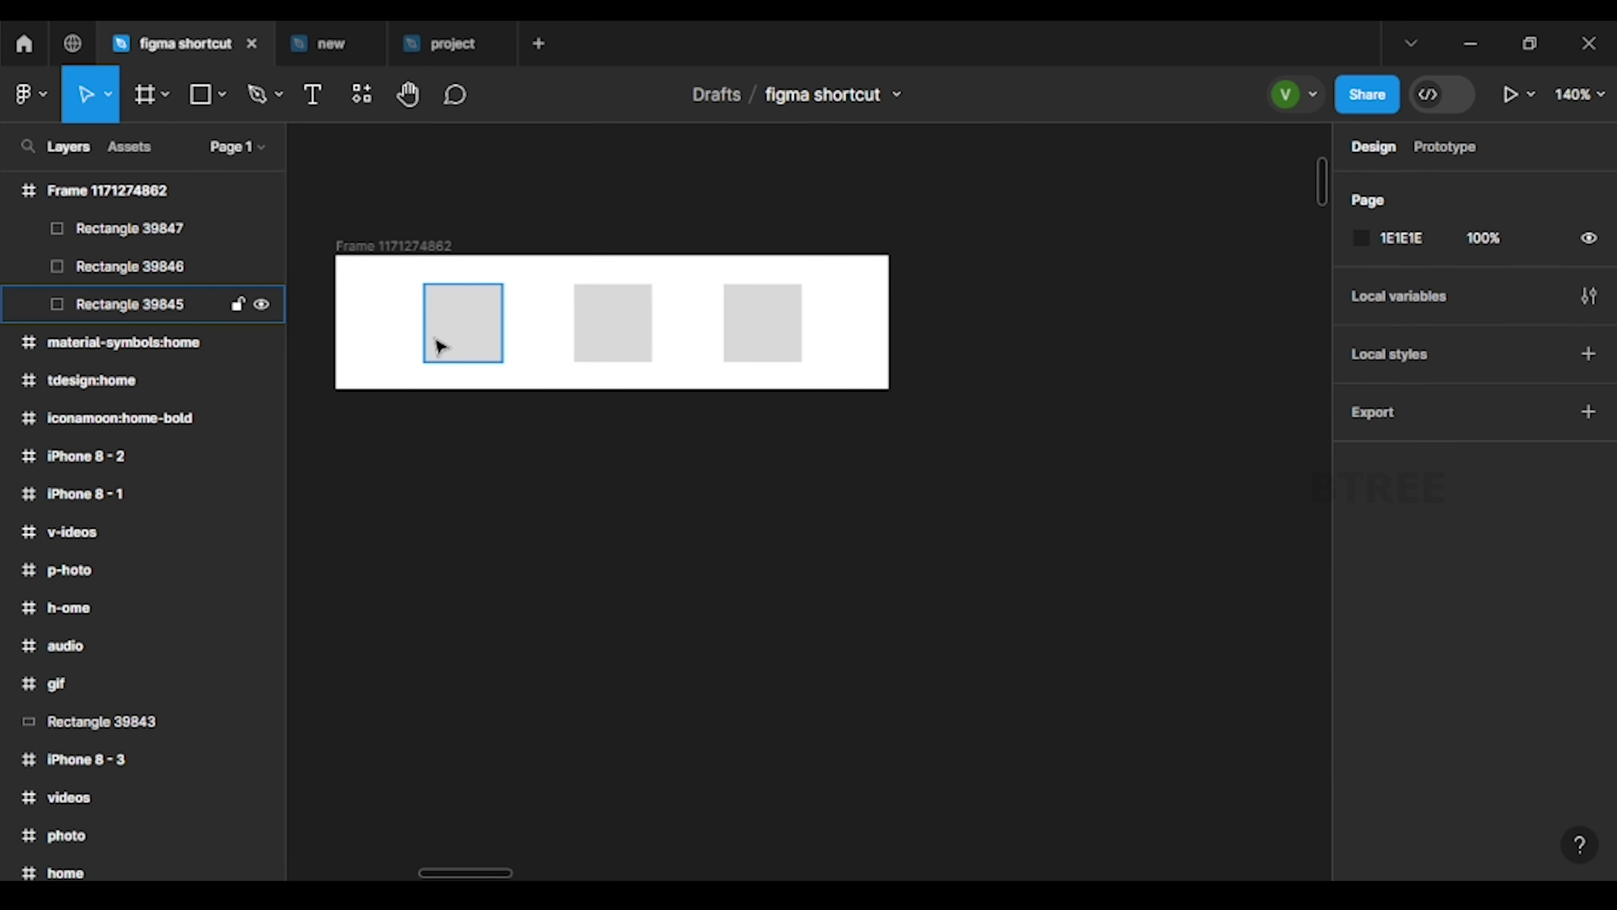
left_click(438, 337)
left_click(618, 327, "shift")
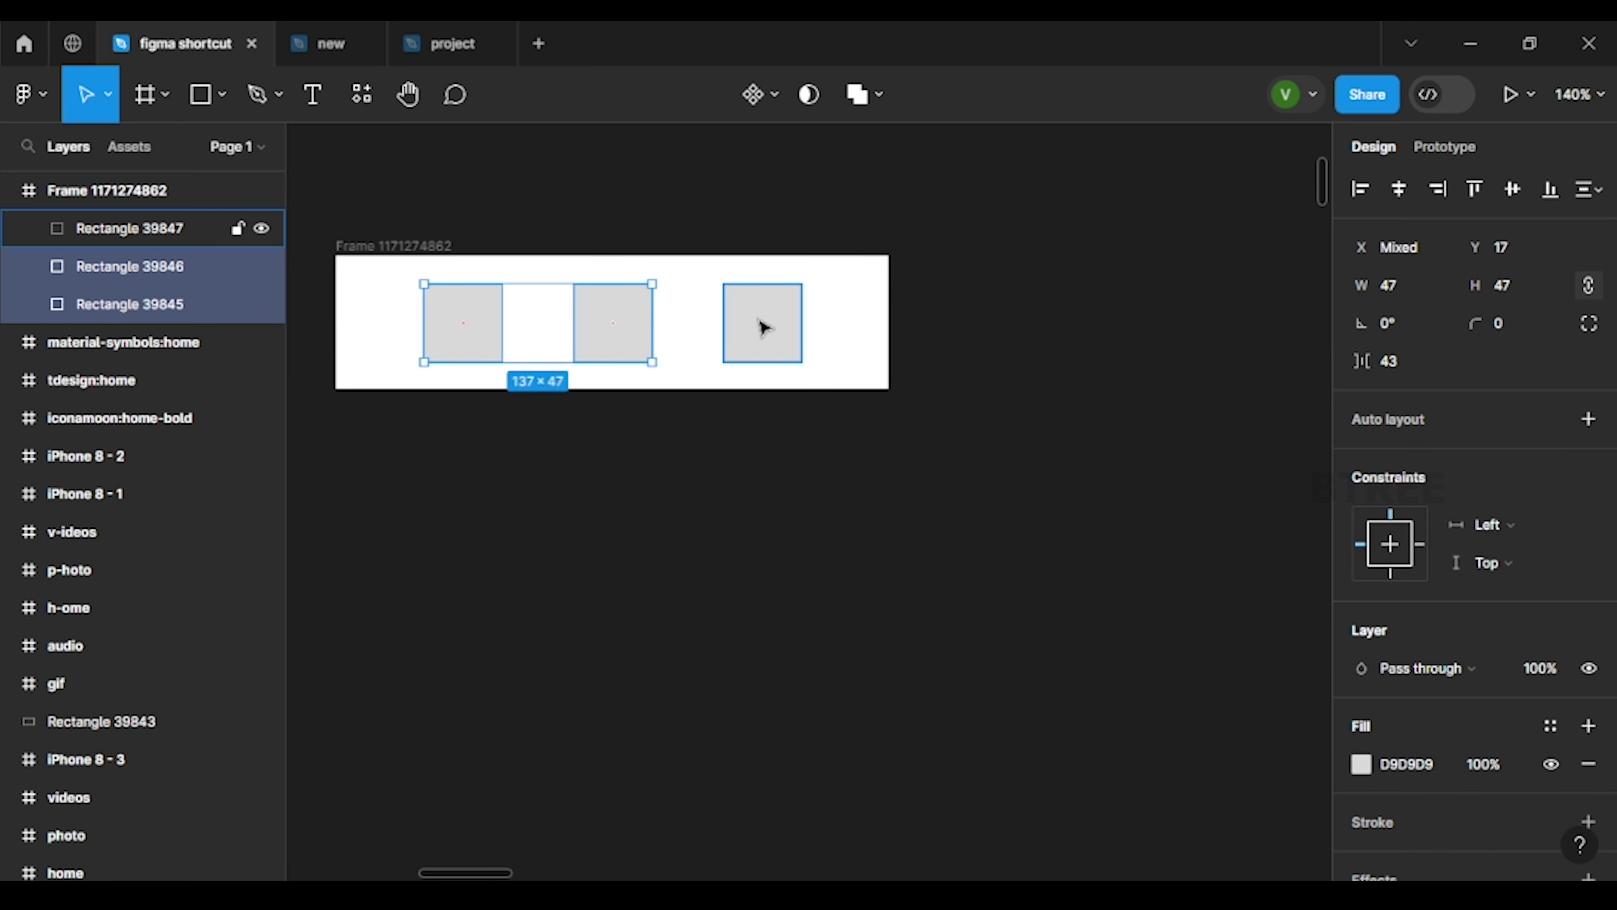
left_click(748, 327, "shift")
Duplicate the squares below and wrap the copies in a centre-aligned auto-layout frame.
left_click_drag(740, 327, 756, 535)
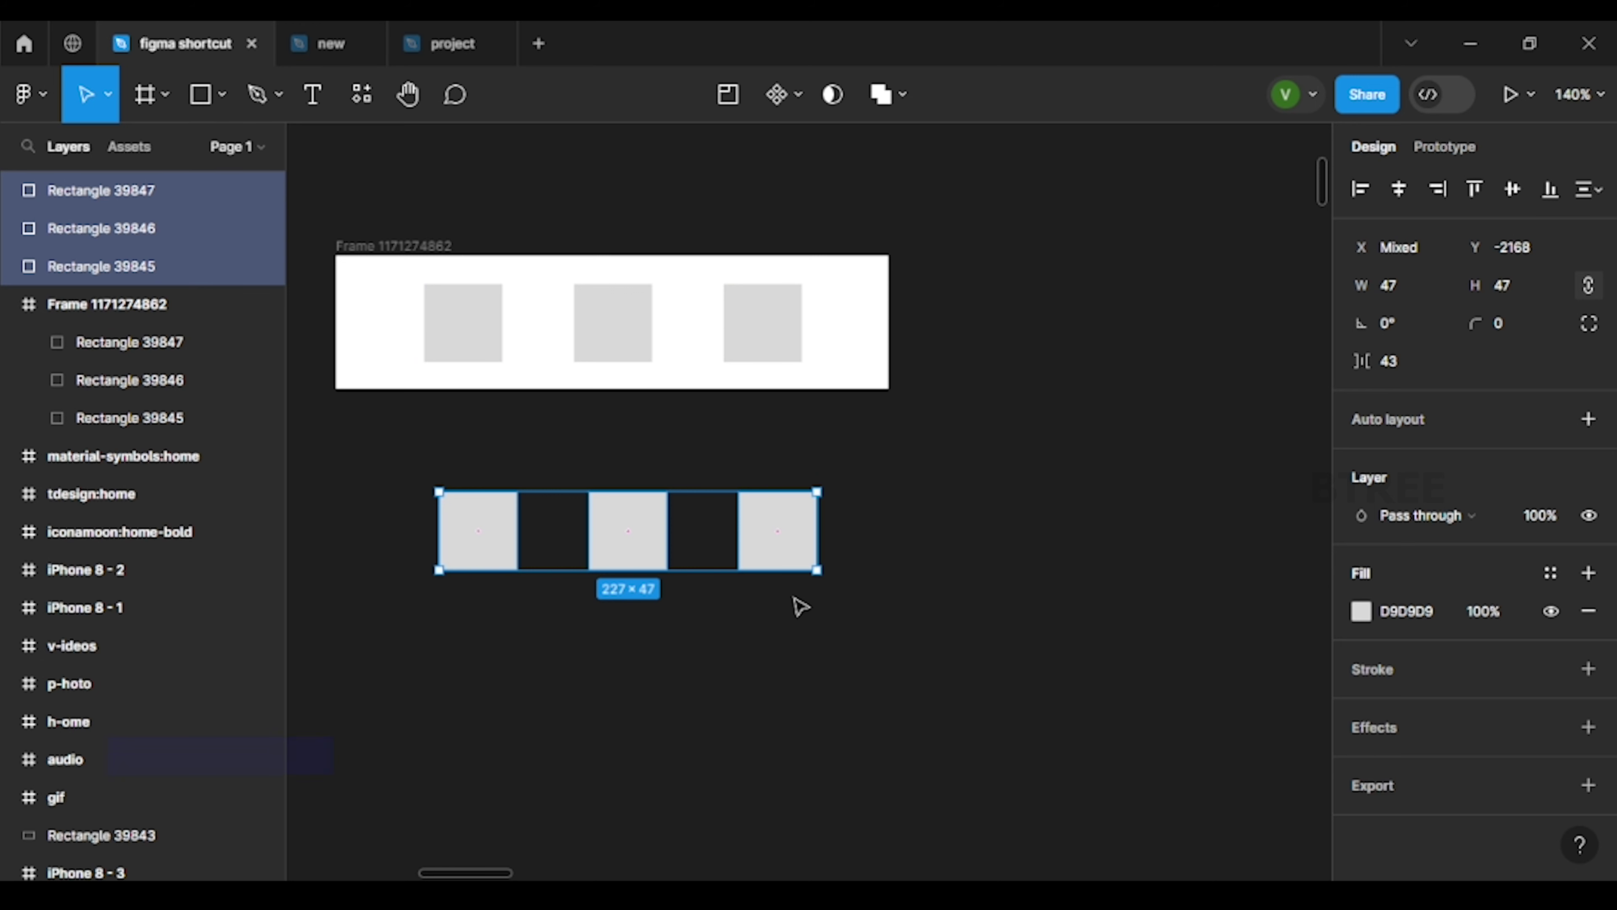
key("shift+a")
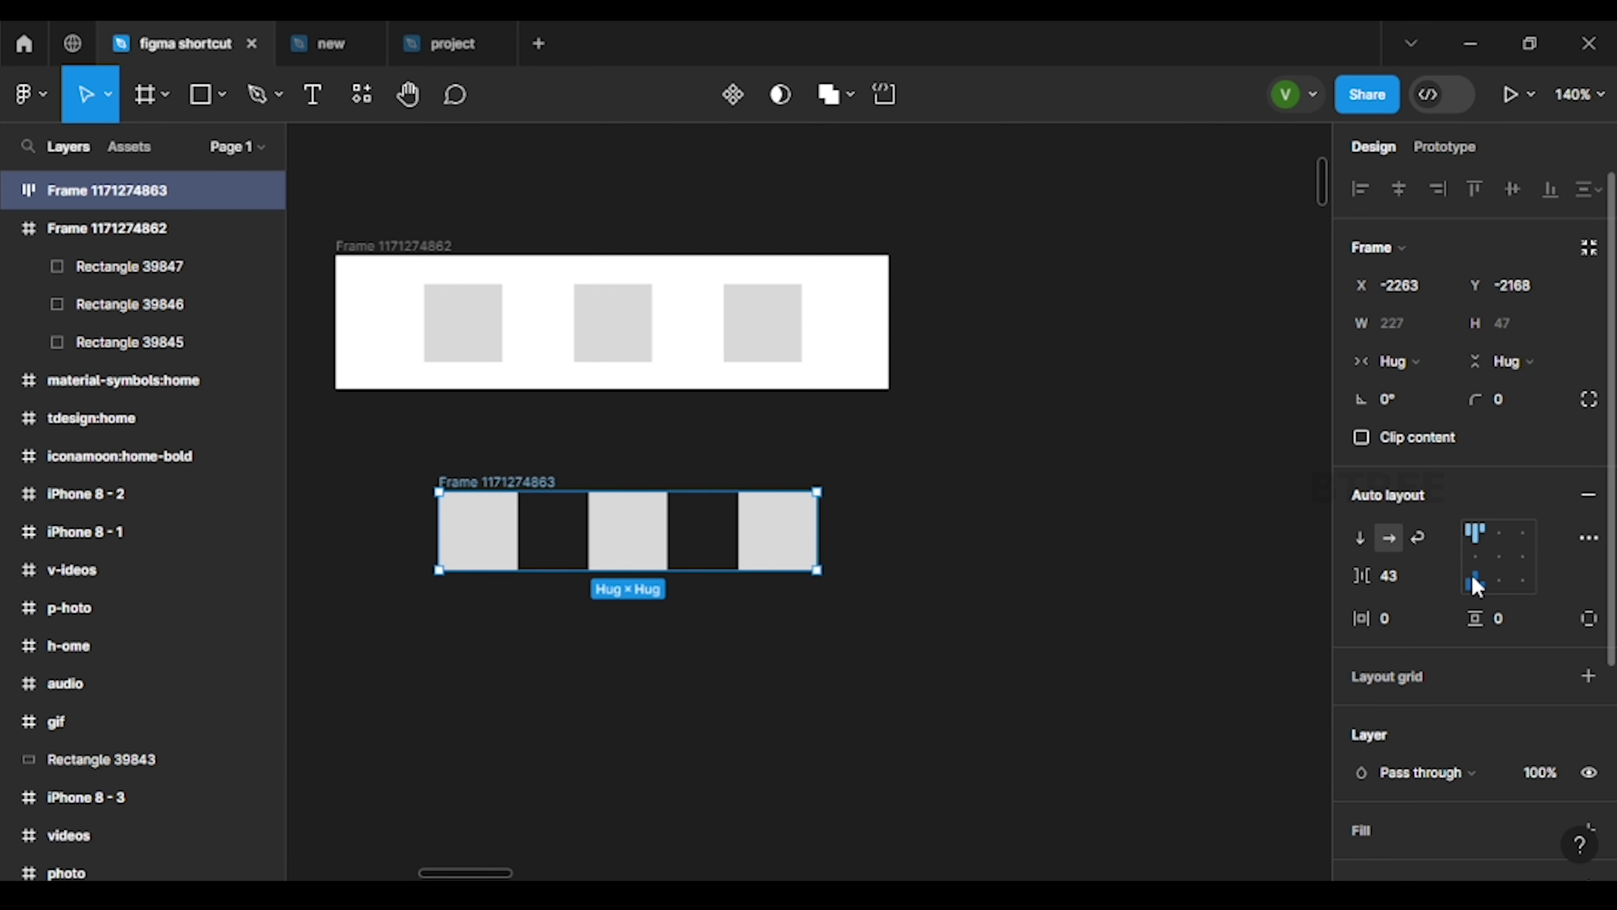
left_click(1499, 556)
Give the new auto-layout frame a white FFFFFF fill.
scroll(1479, 643, "down", 1)
scroll(1479, 642, "down", 5)
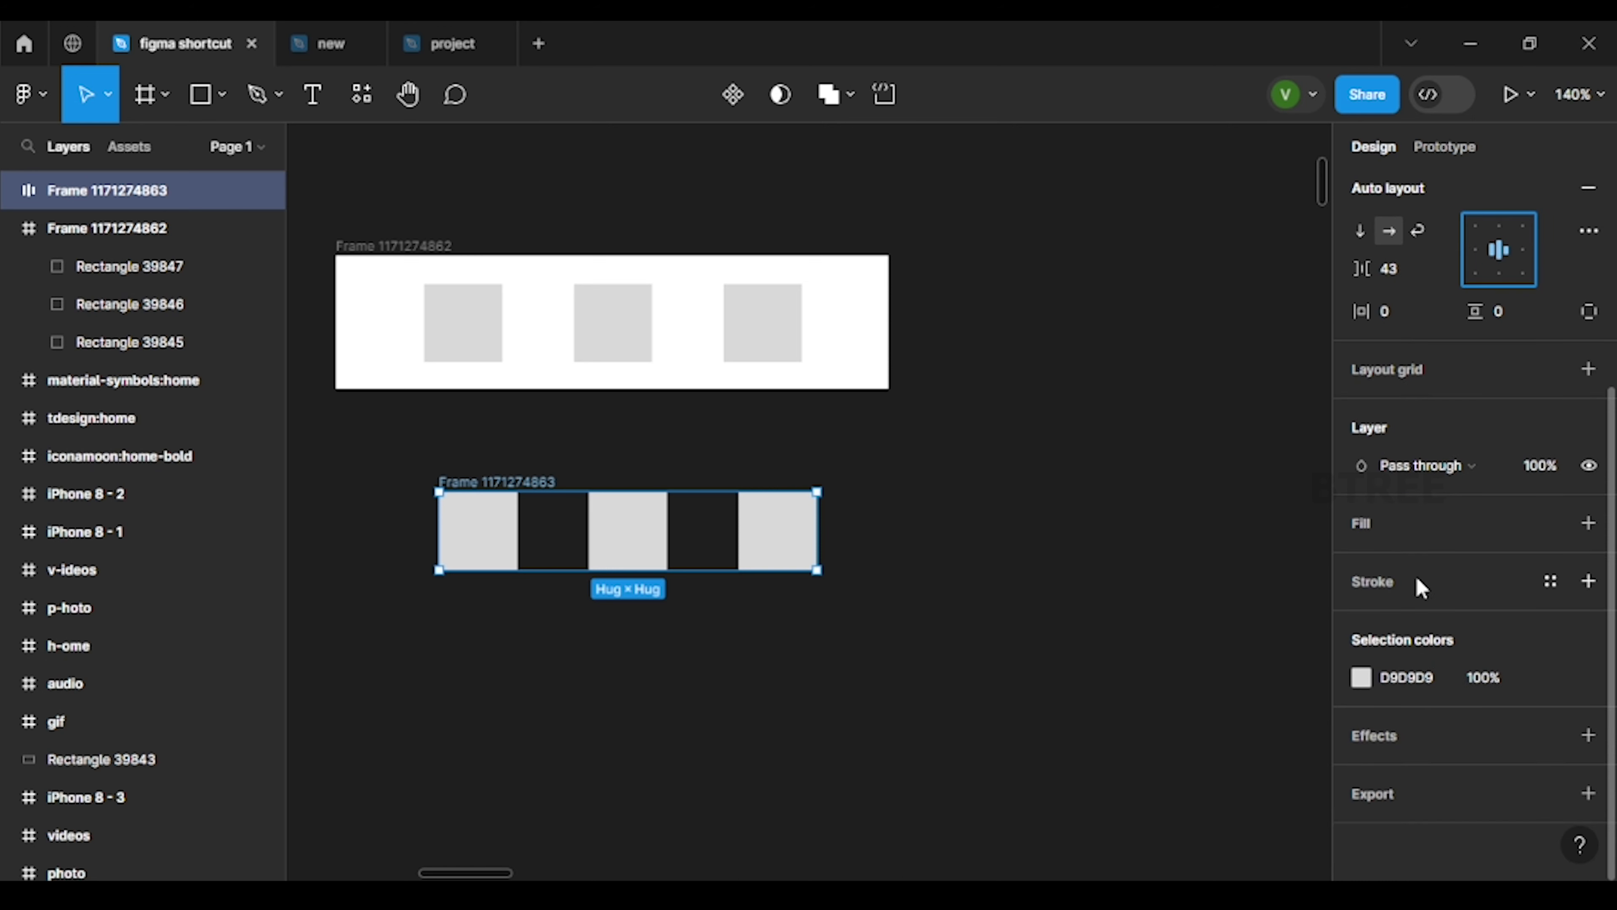
left_click(1367, 521)
left_click(1361, 561)
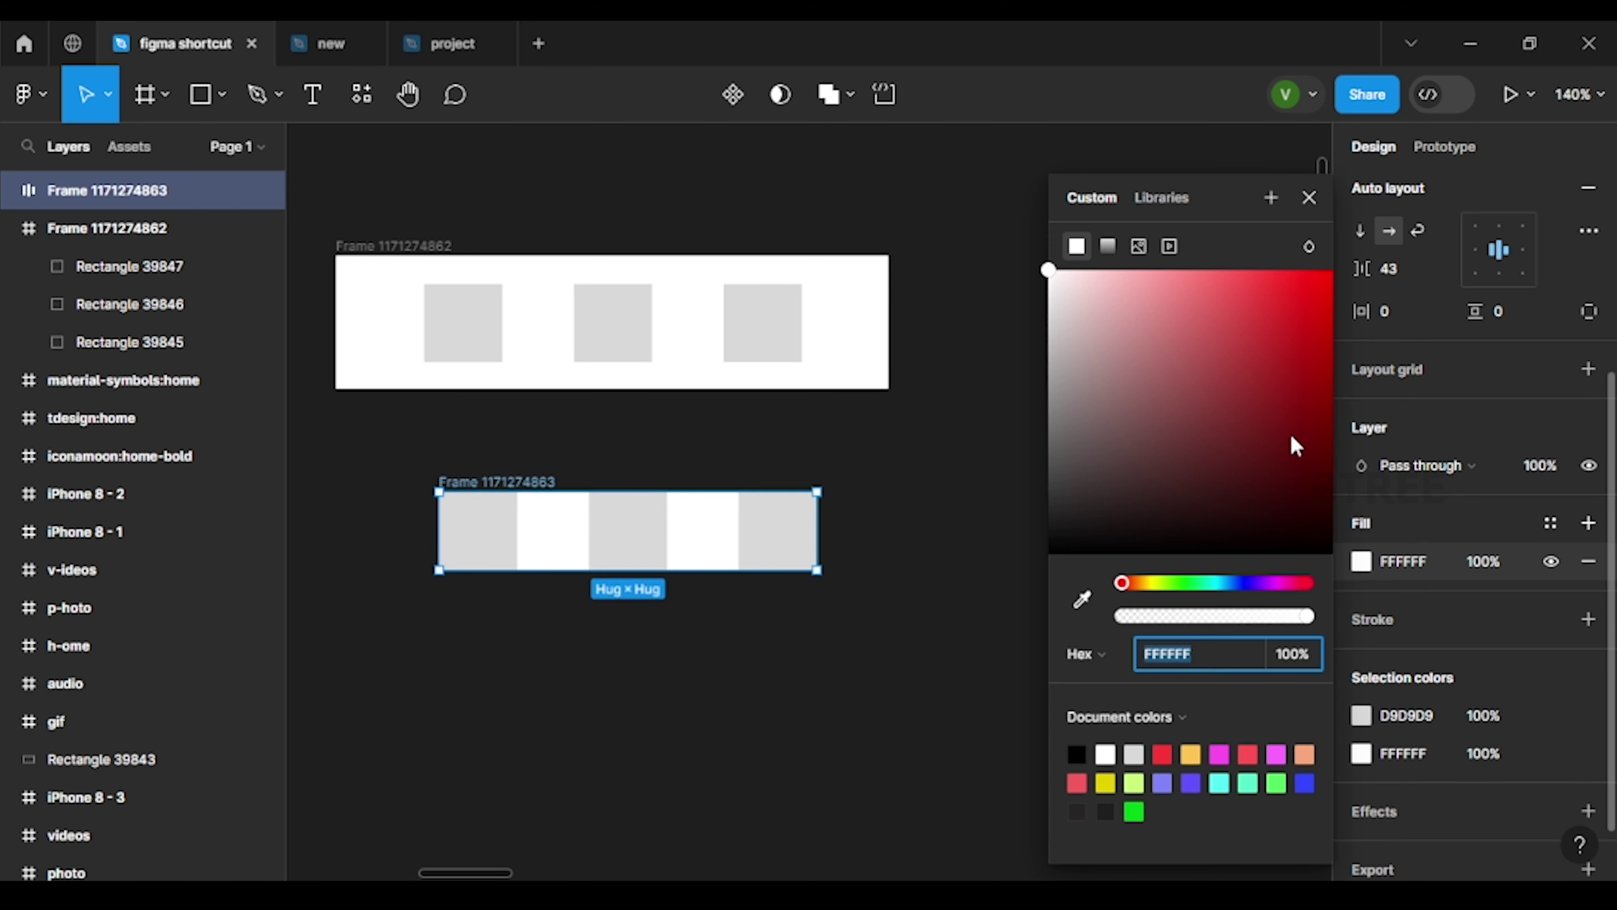
Change the auto-layout frame's fill to coral red and set horizontal and vertical padding to 20.
mouse_move(1293, 441)
left_mouse_down()
mouse_move(1308, 330)
mouse_move(1253, 278)
mouse_move(1211, 269)
left_mouse_up()
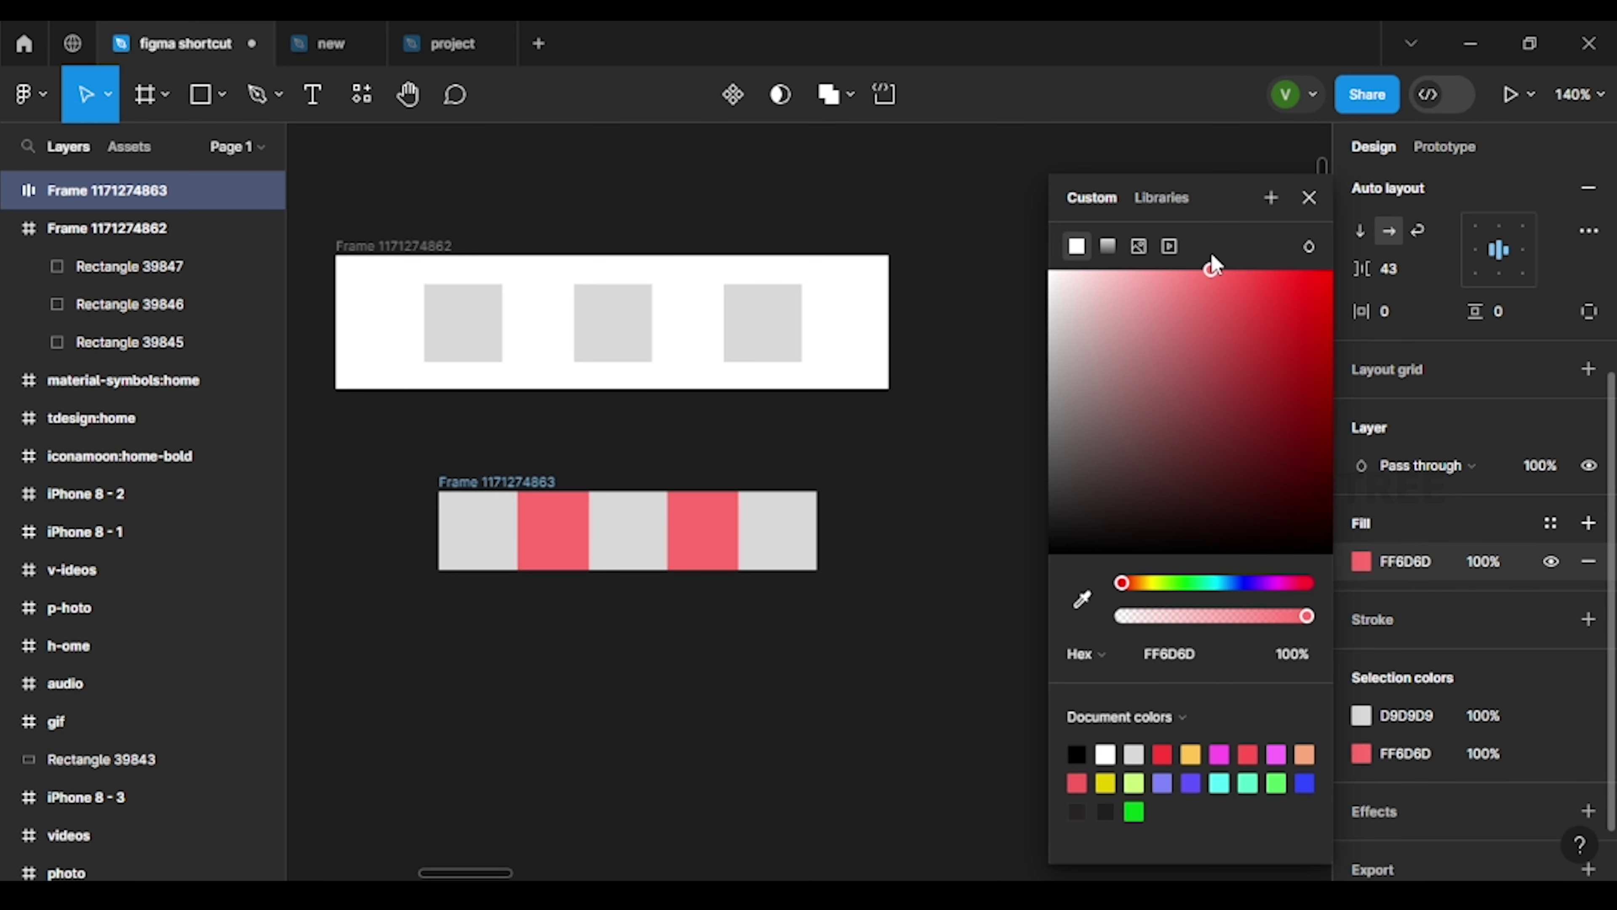
left_click(1305, 200)
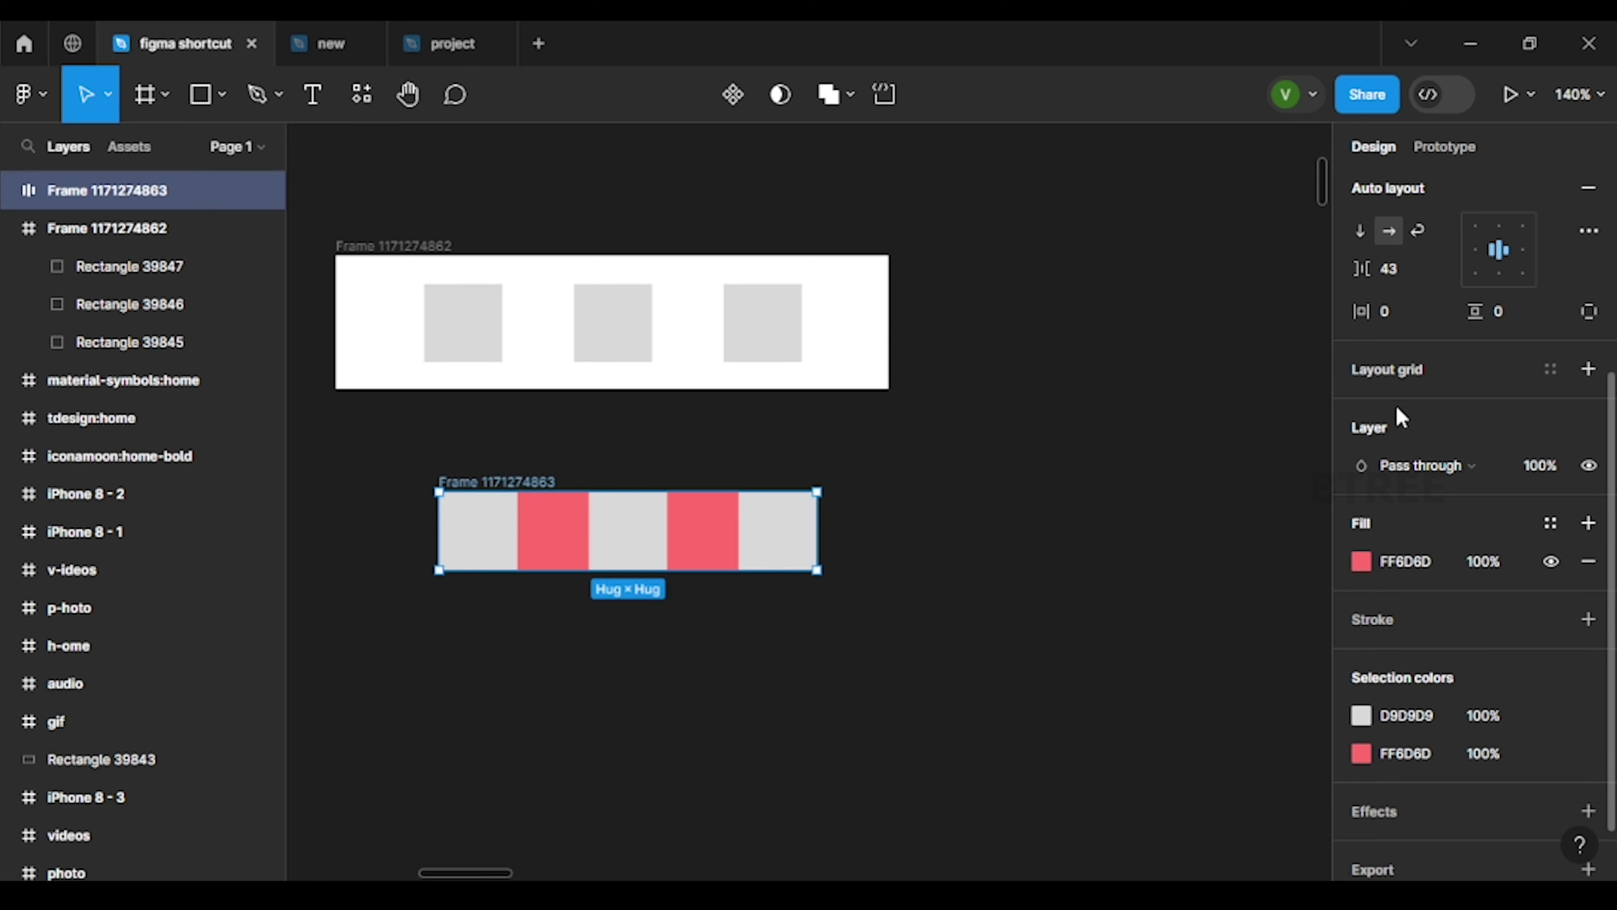
left_click(1391, 318)
left_click(1507, 321)
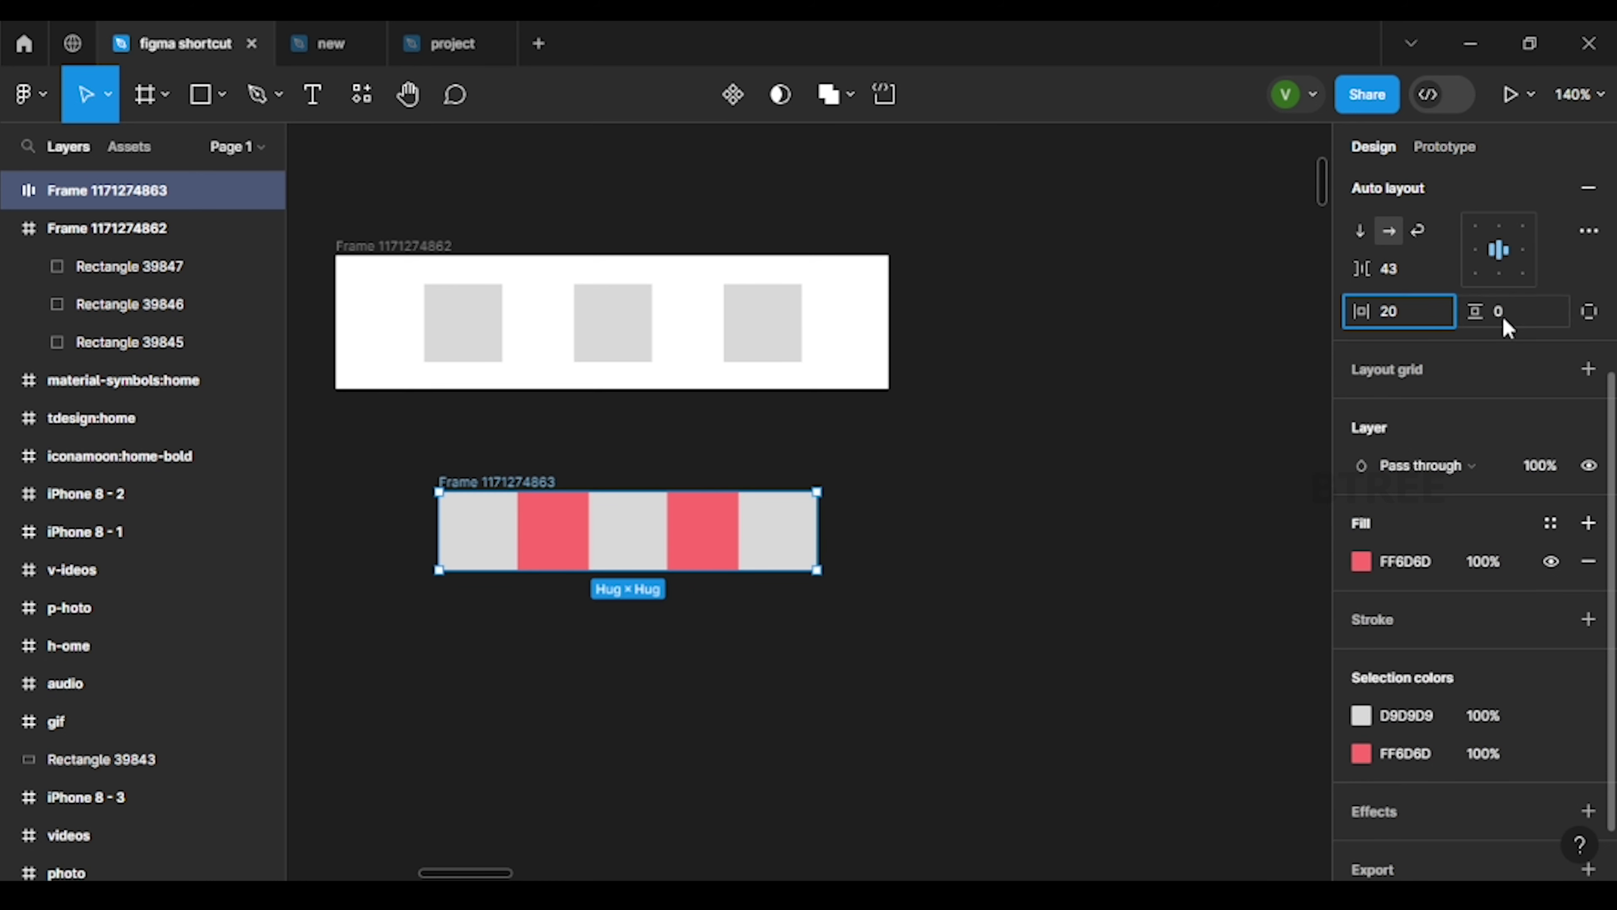
type("0")
left_click(776, 726)
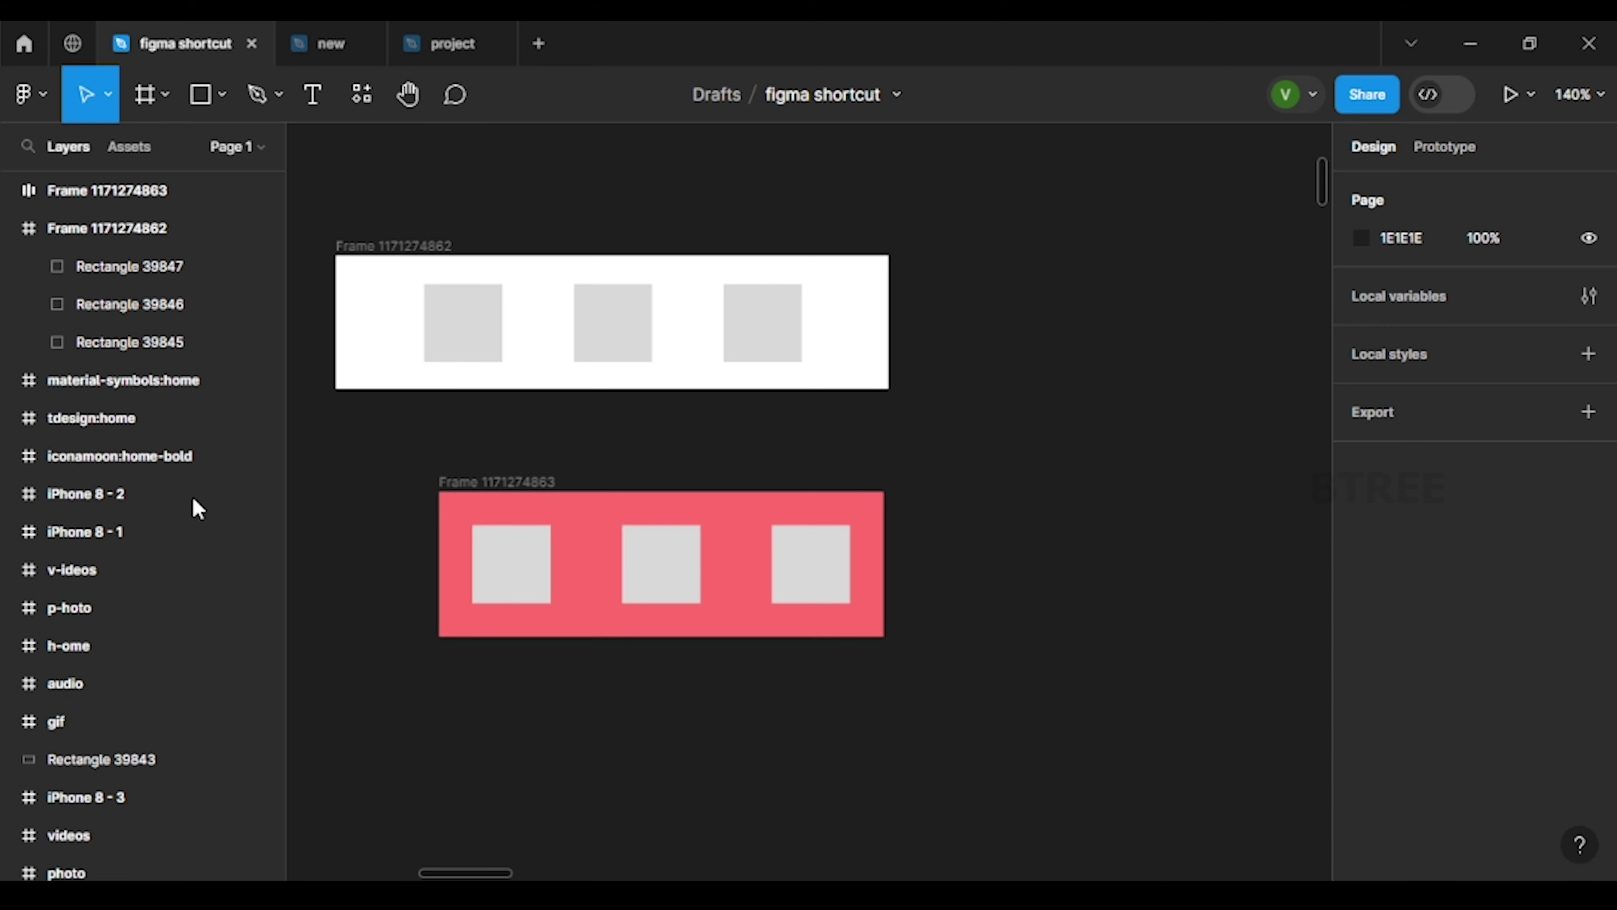
mouse_move(120, 457)
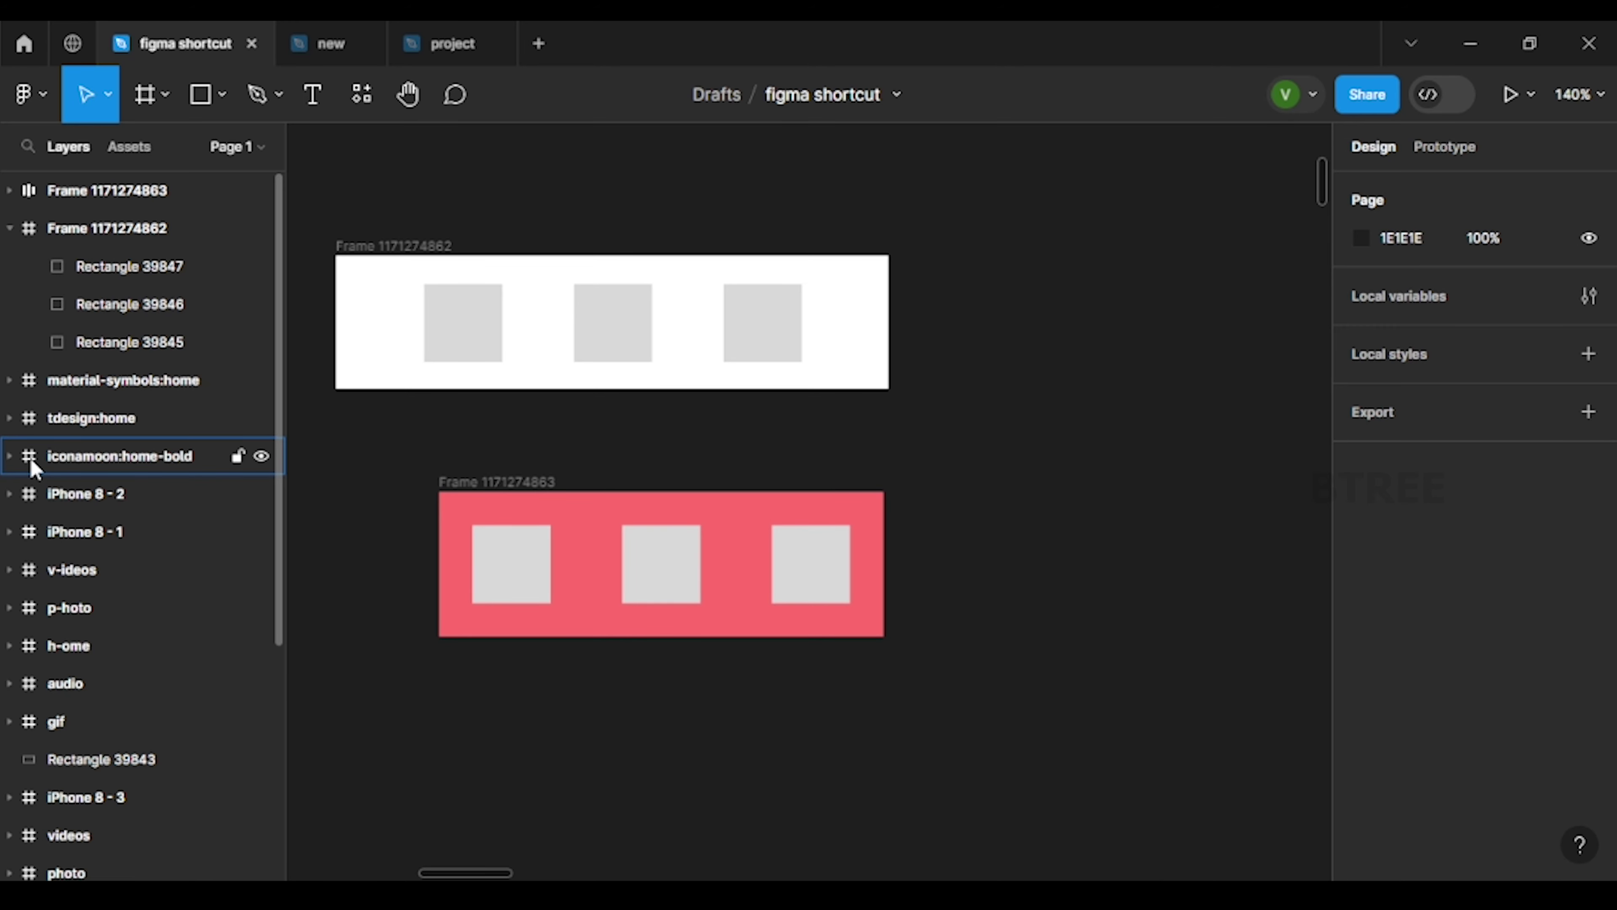
double_click(30, 459)
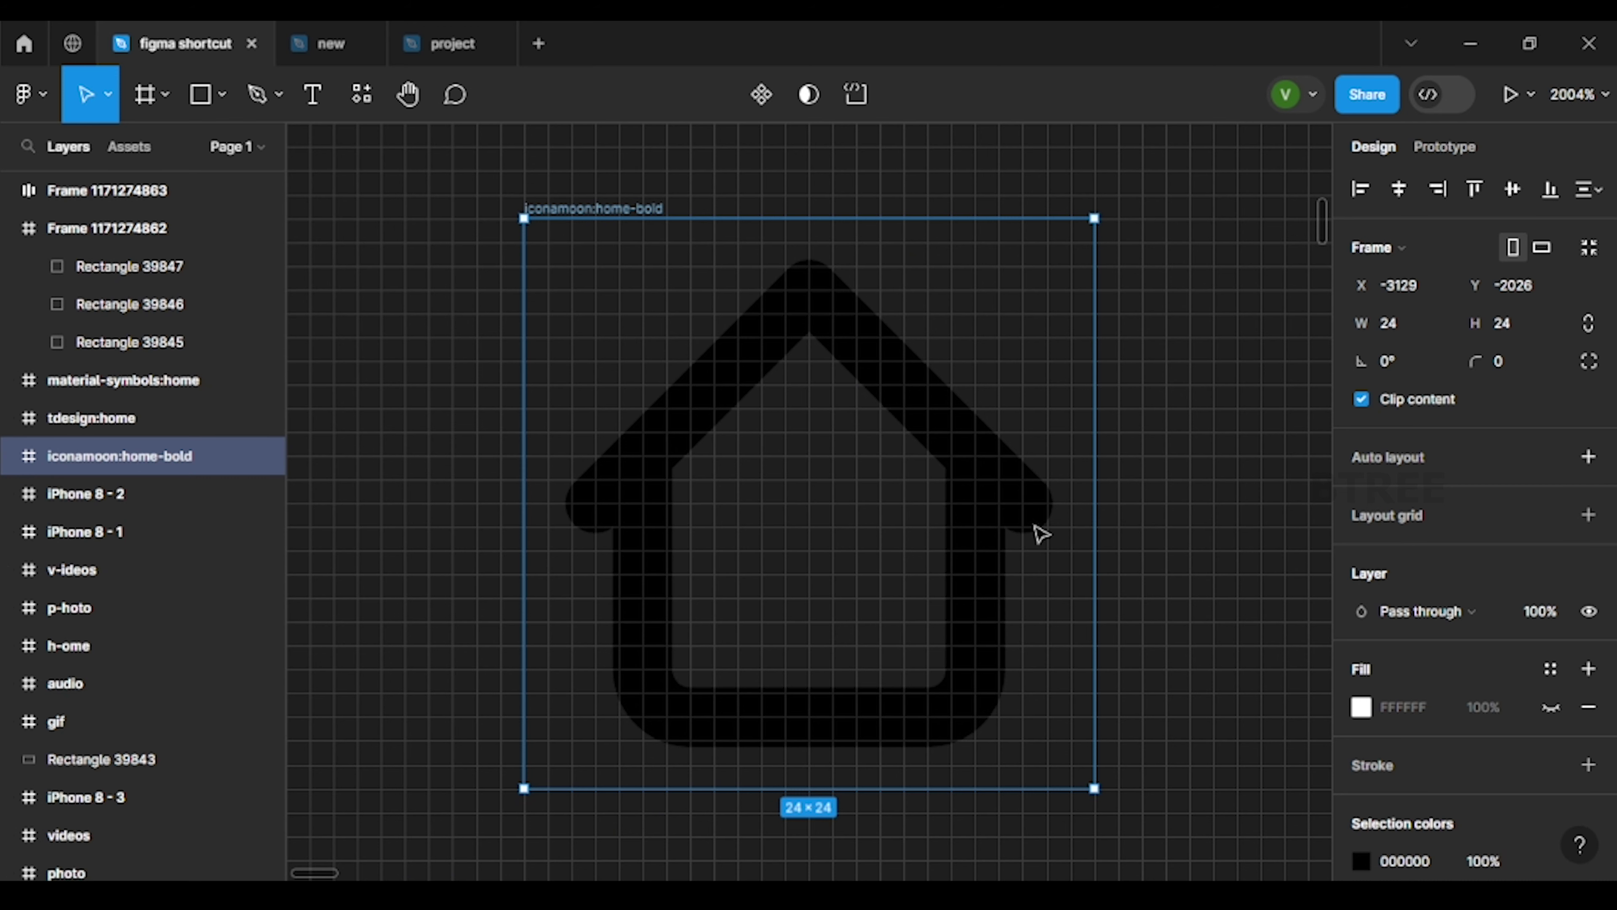
mouse_move(85, 797)
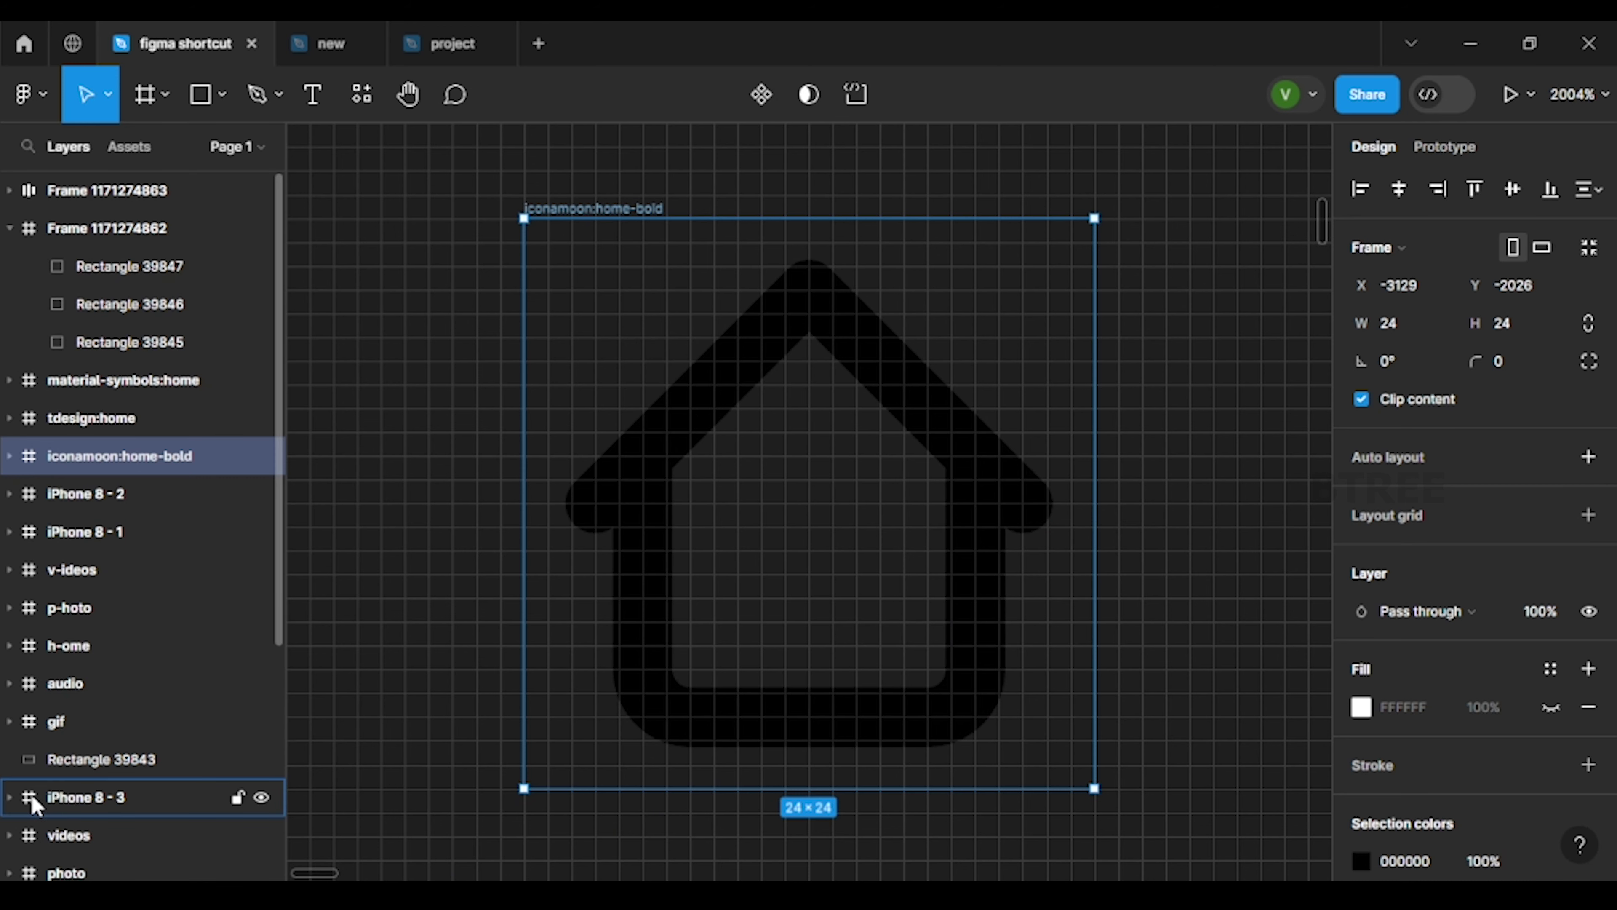
double_click(30, 797)
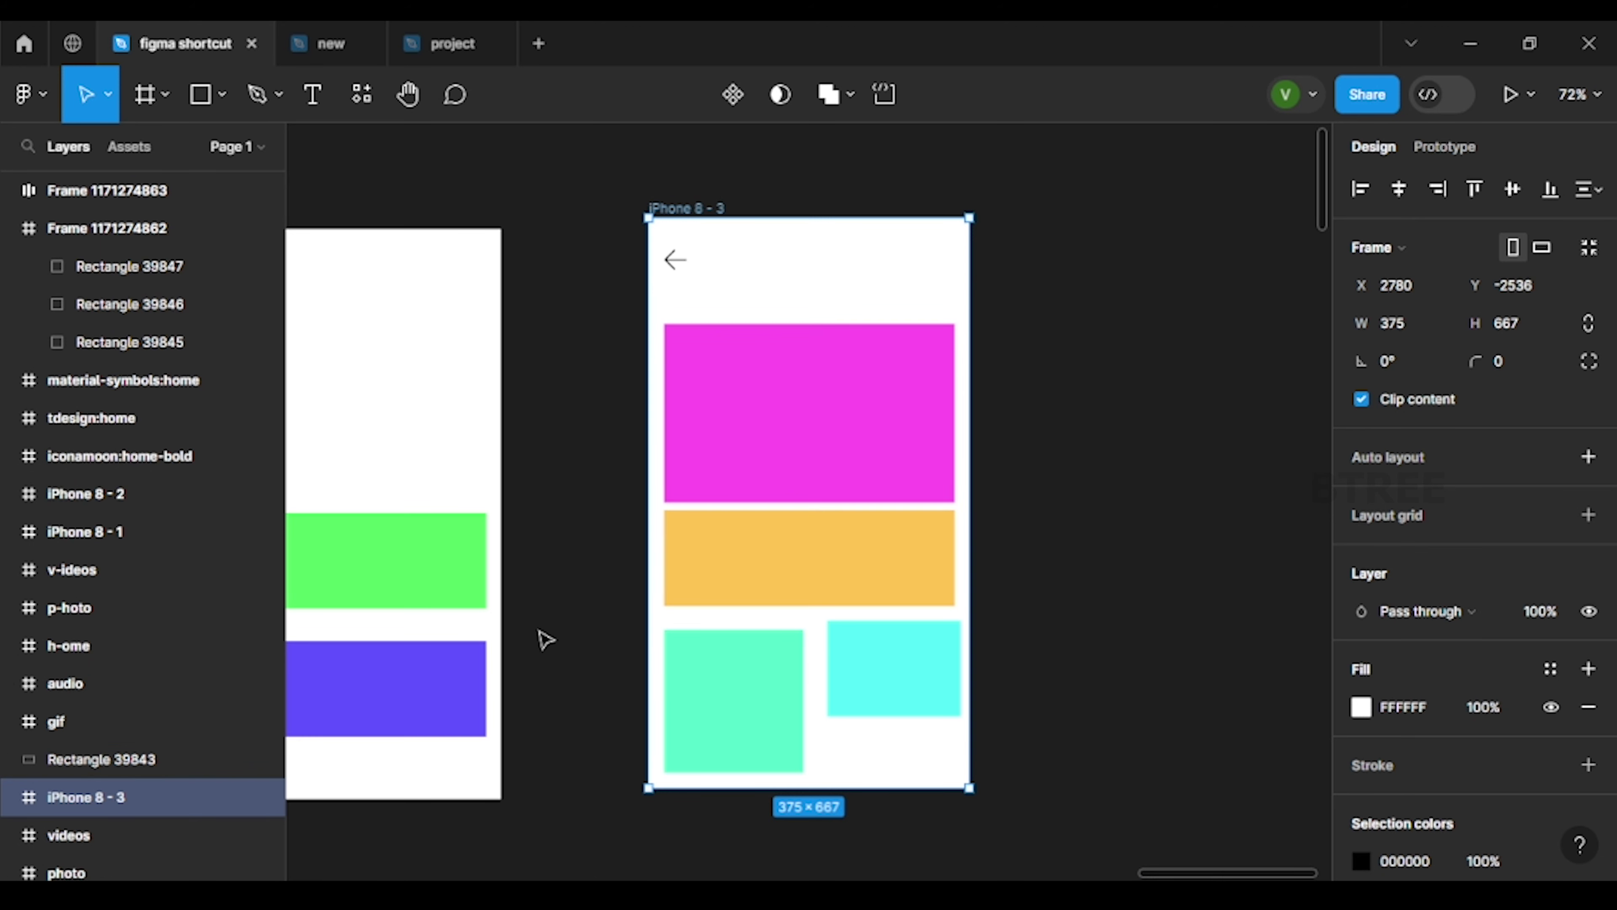
left_click(9, 608)
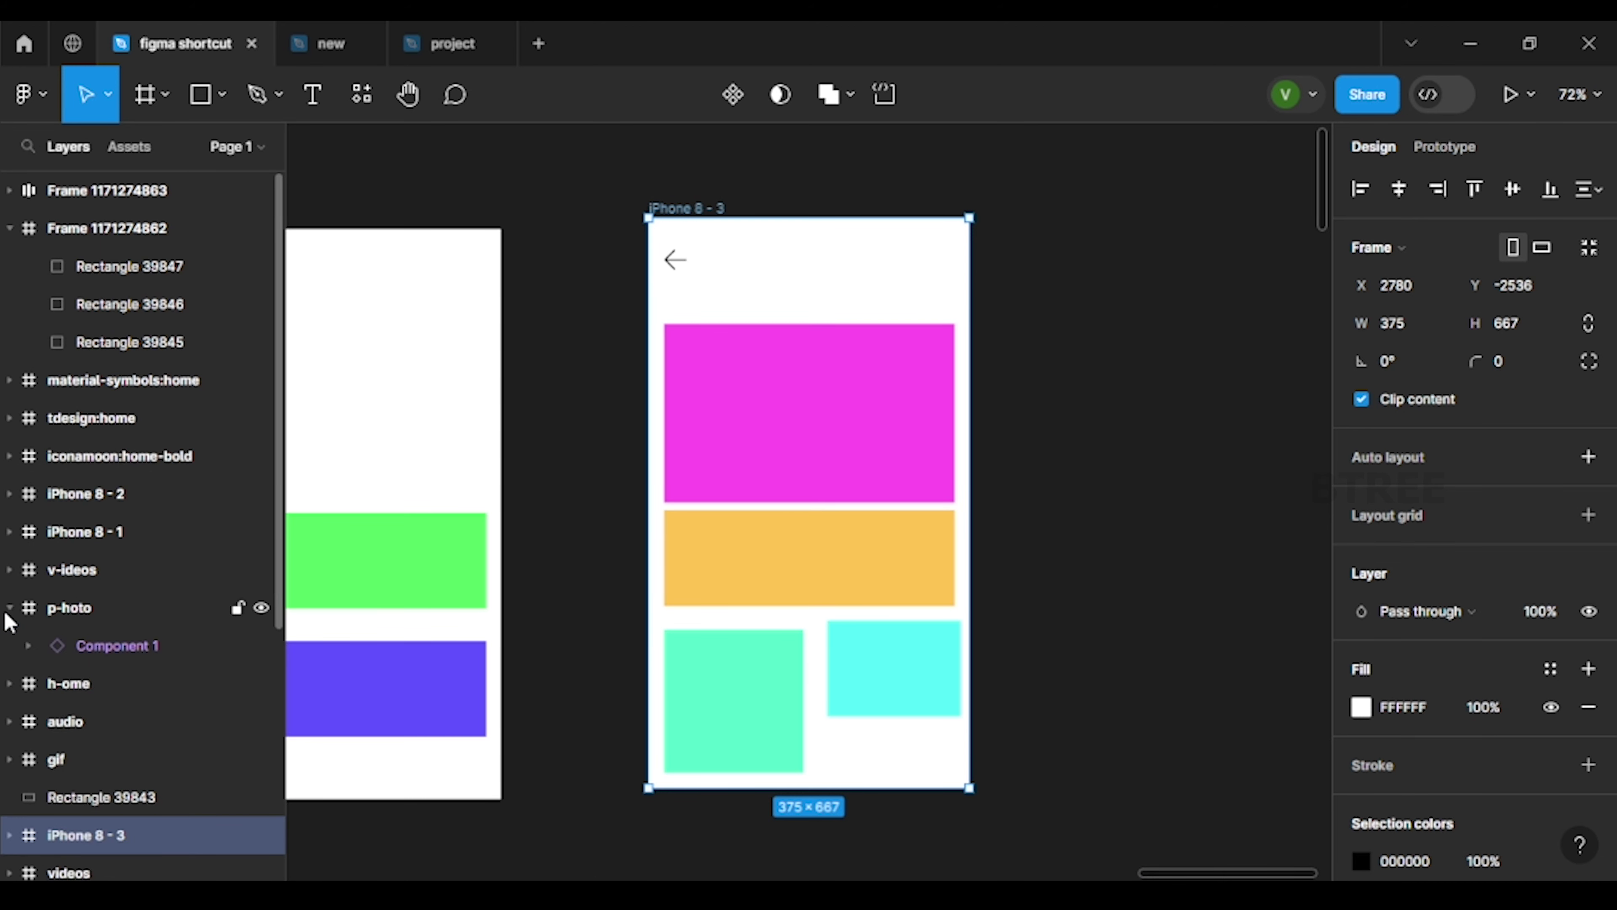
scroll(32, 725, "down", 5)
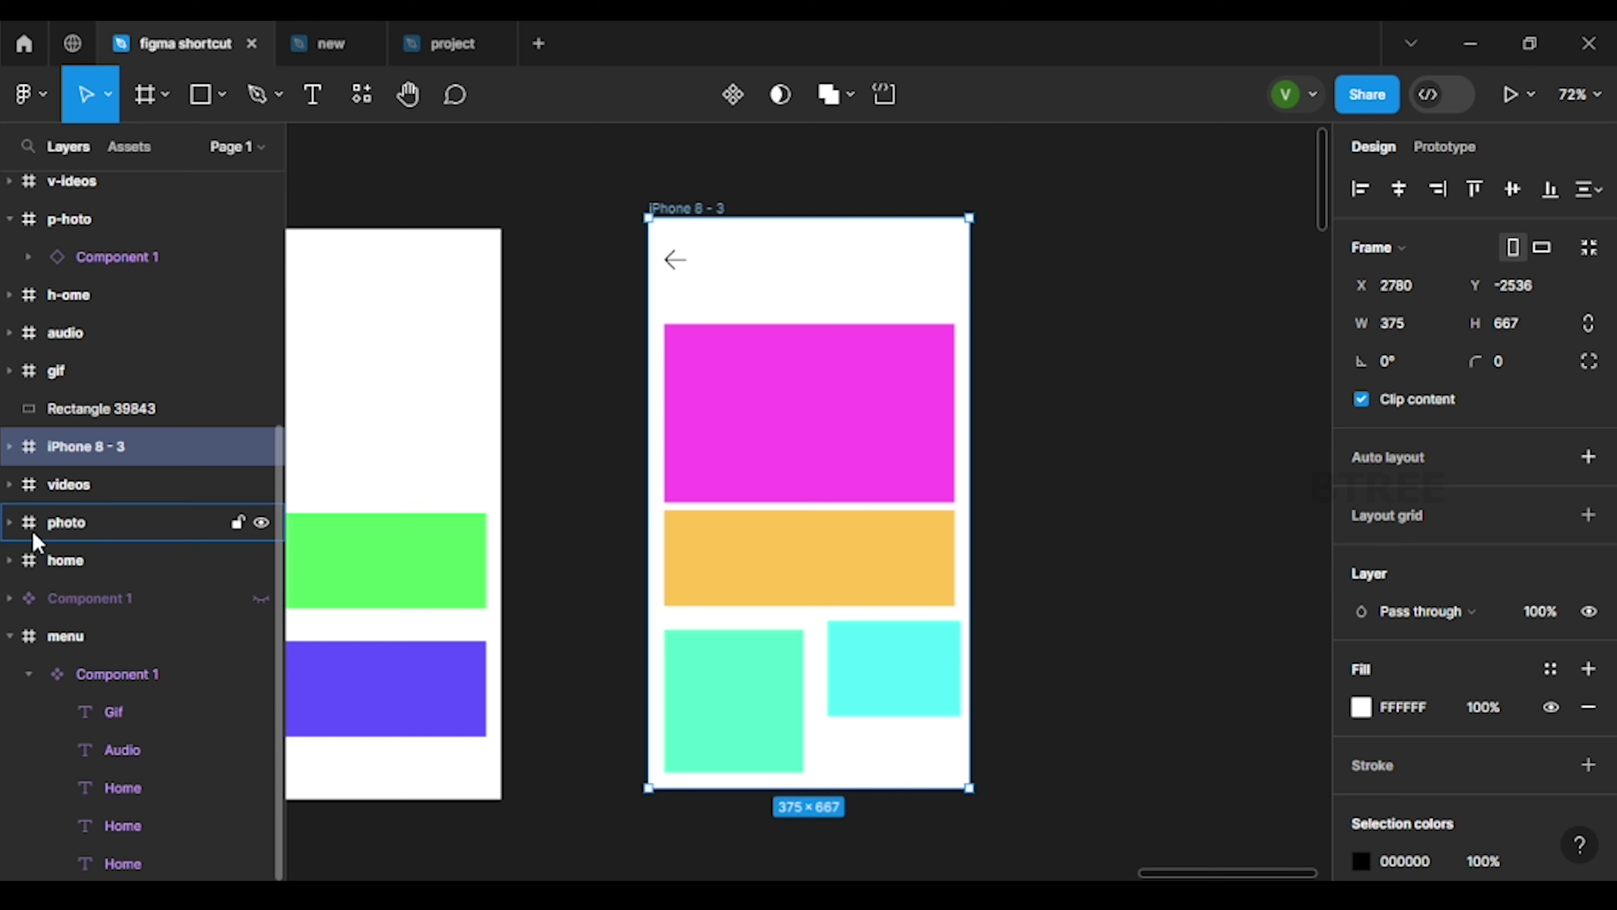
left_click(9, 522)
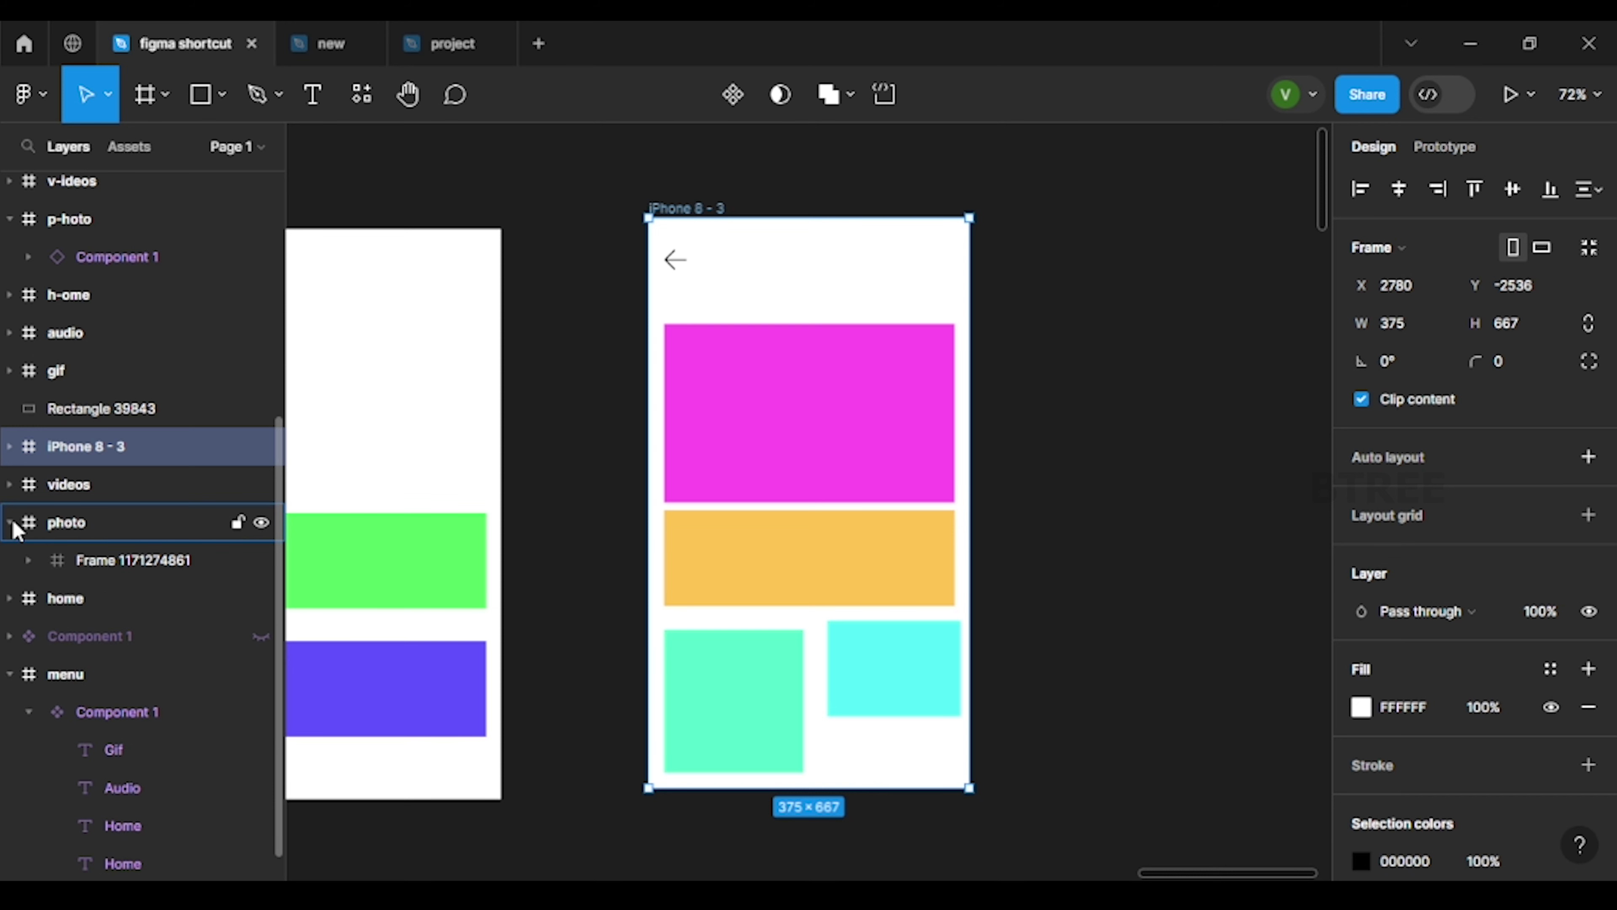
left_click(126, 572)
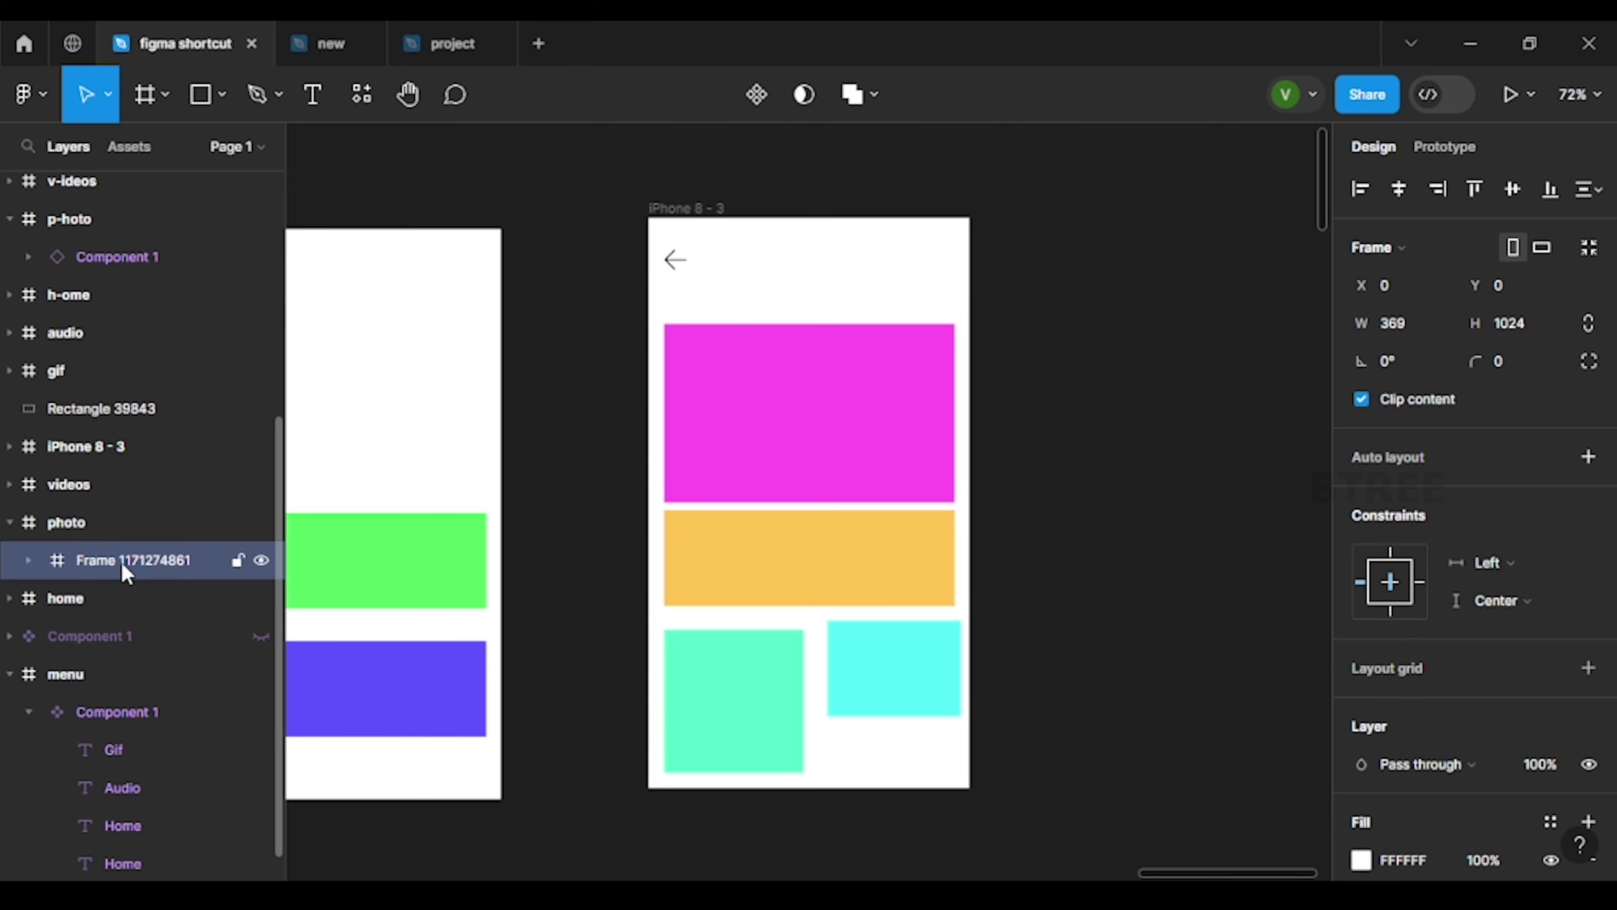
key("shift+2")
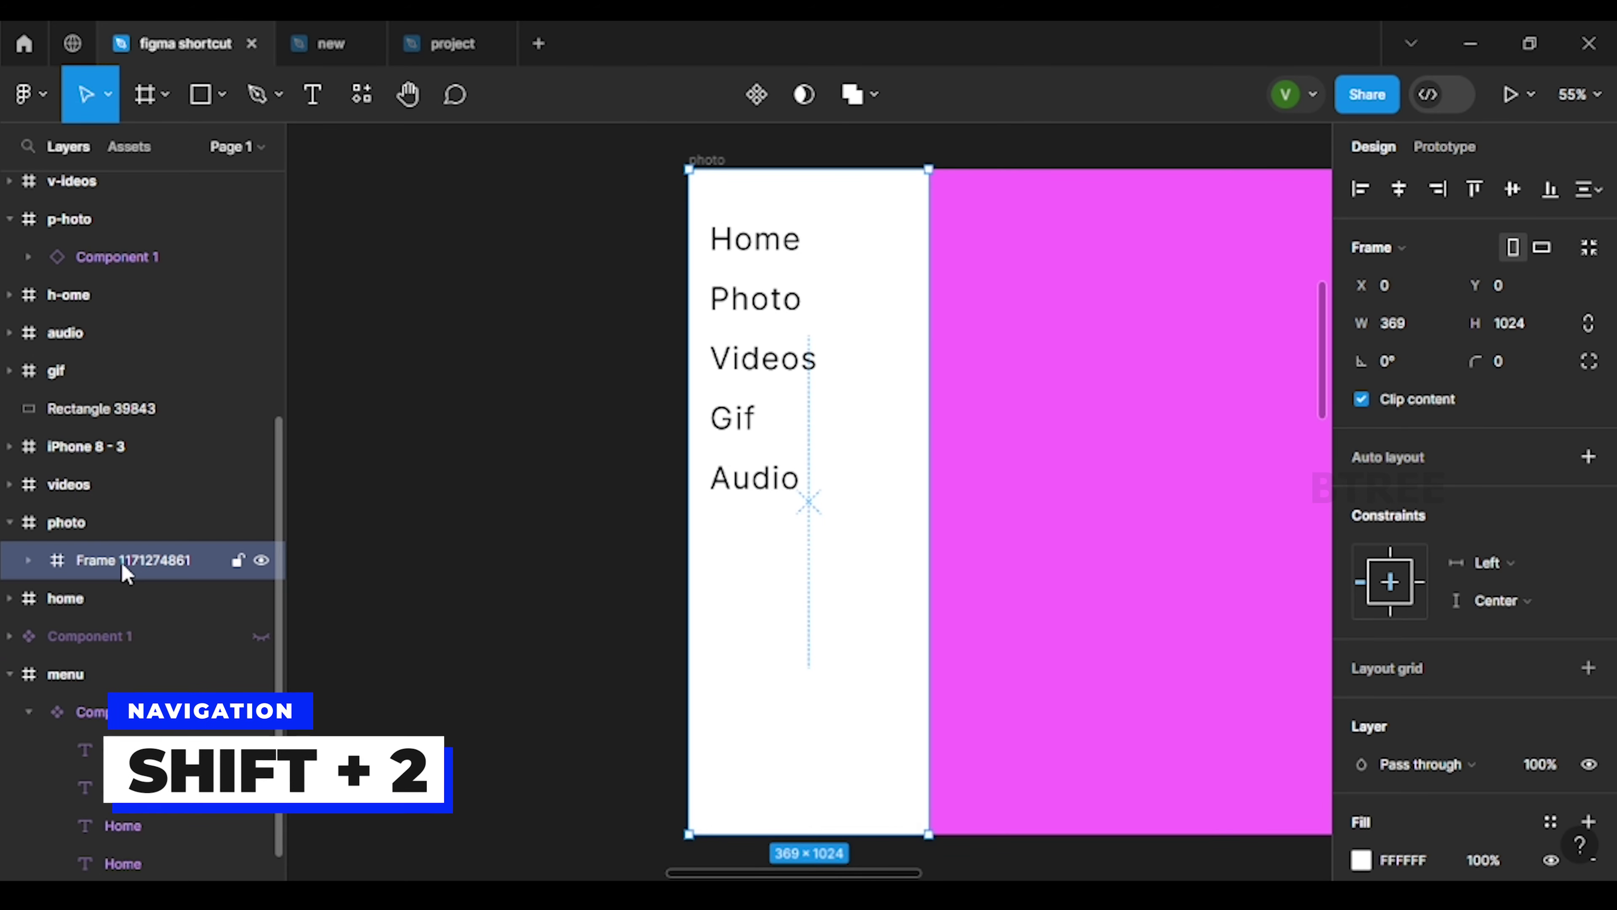
left_click(384, 456)
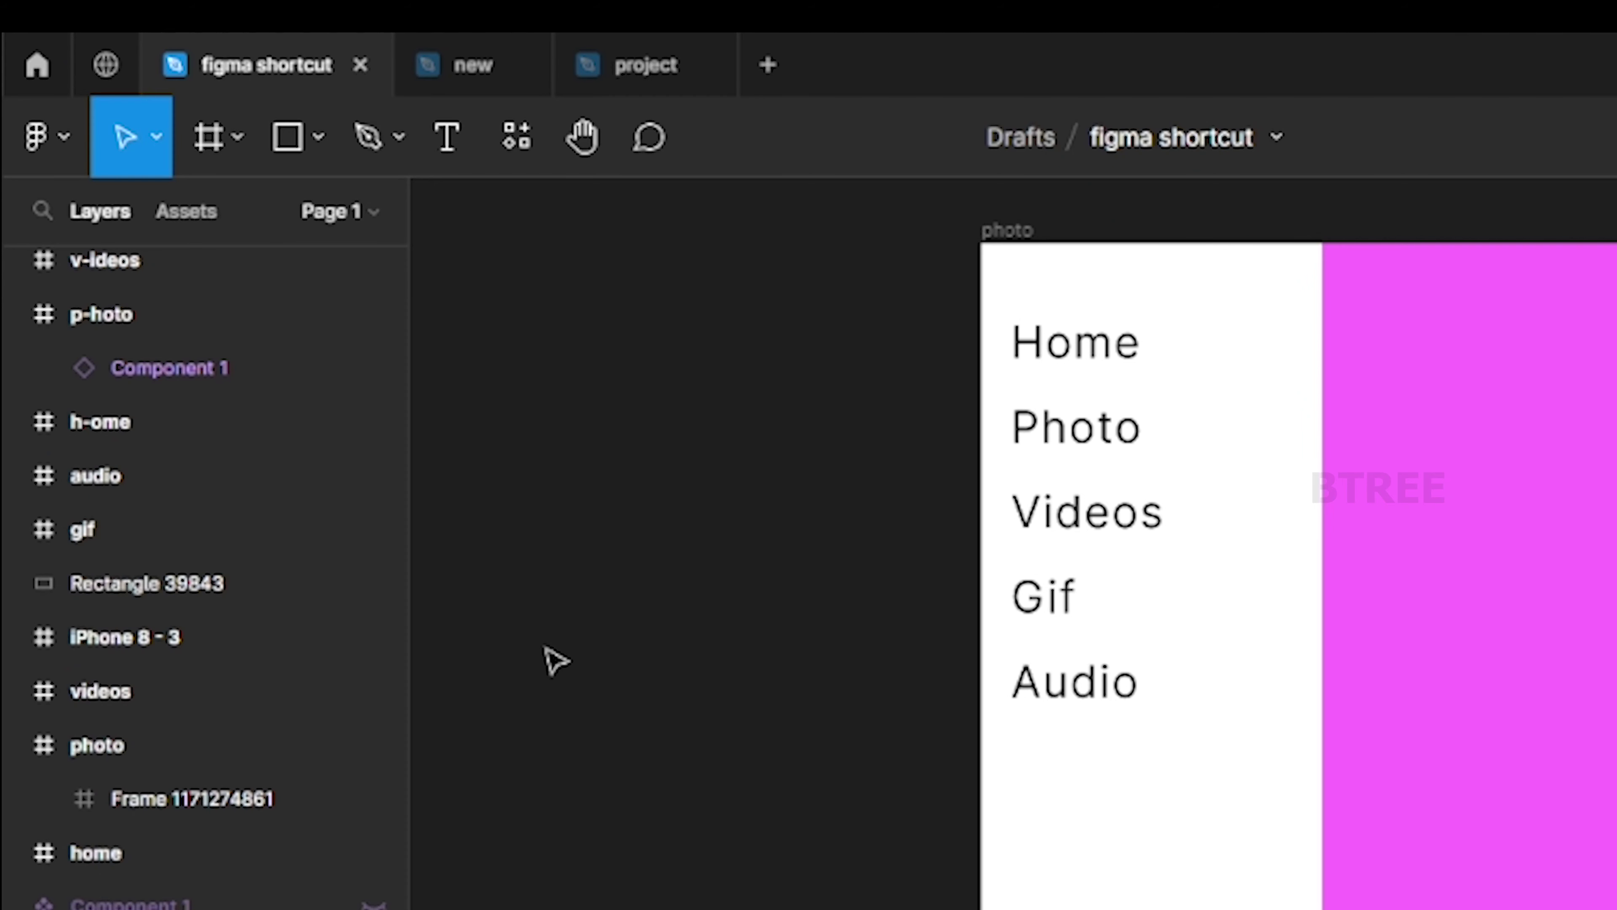
key("ctrl+1")
key("ctrl+1")
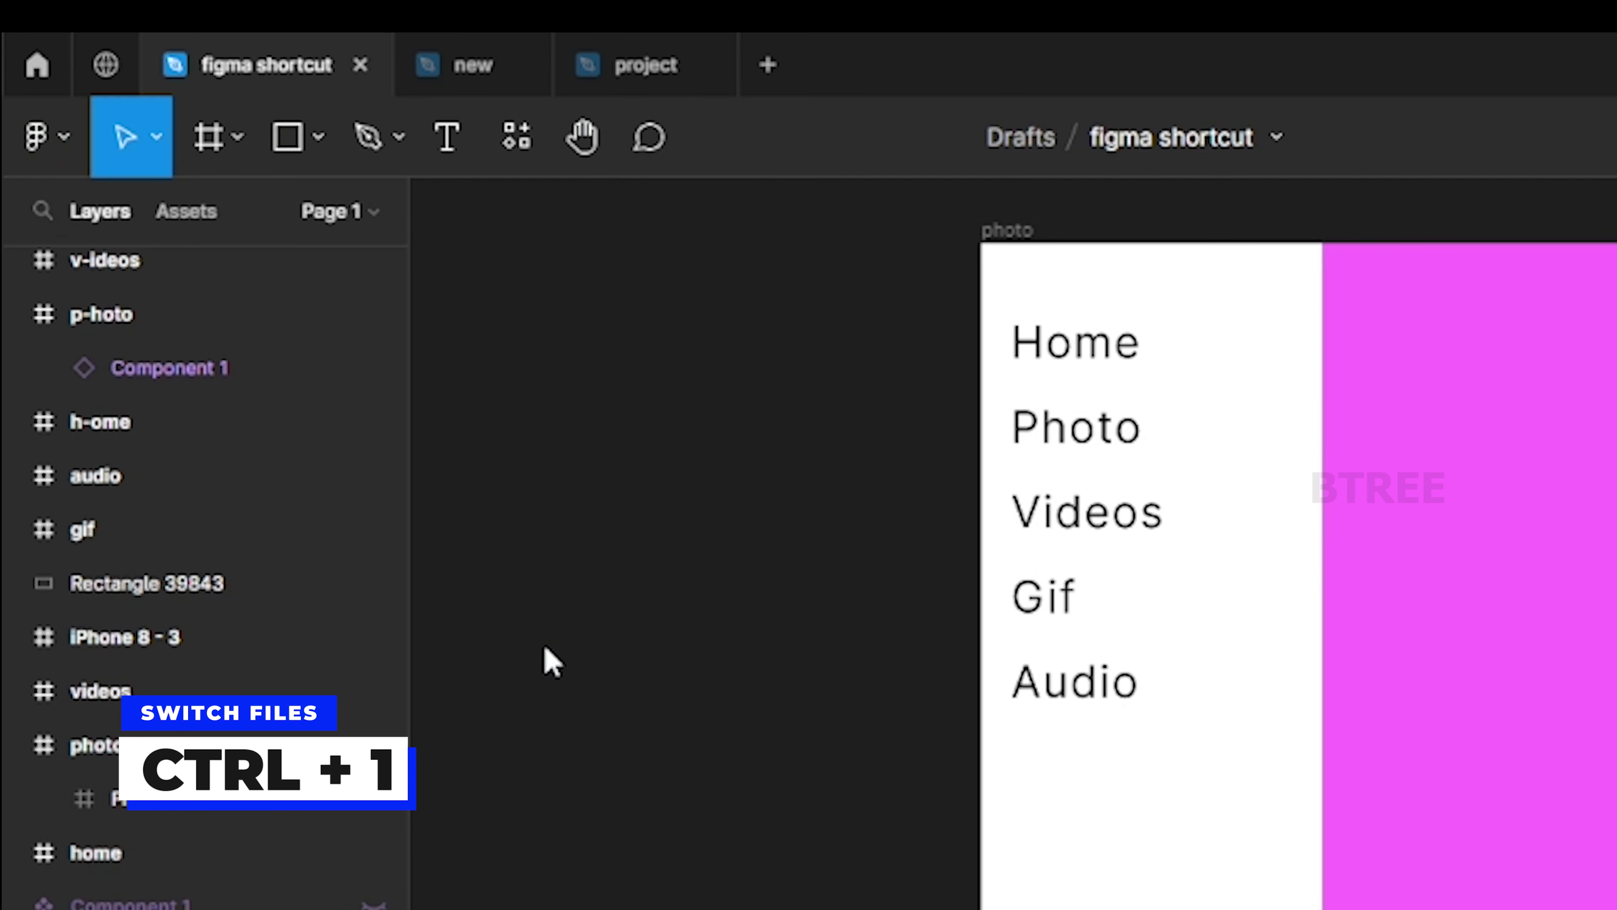
key("ctrl+2")
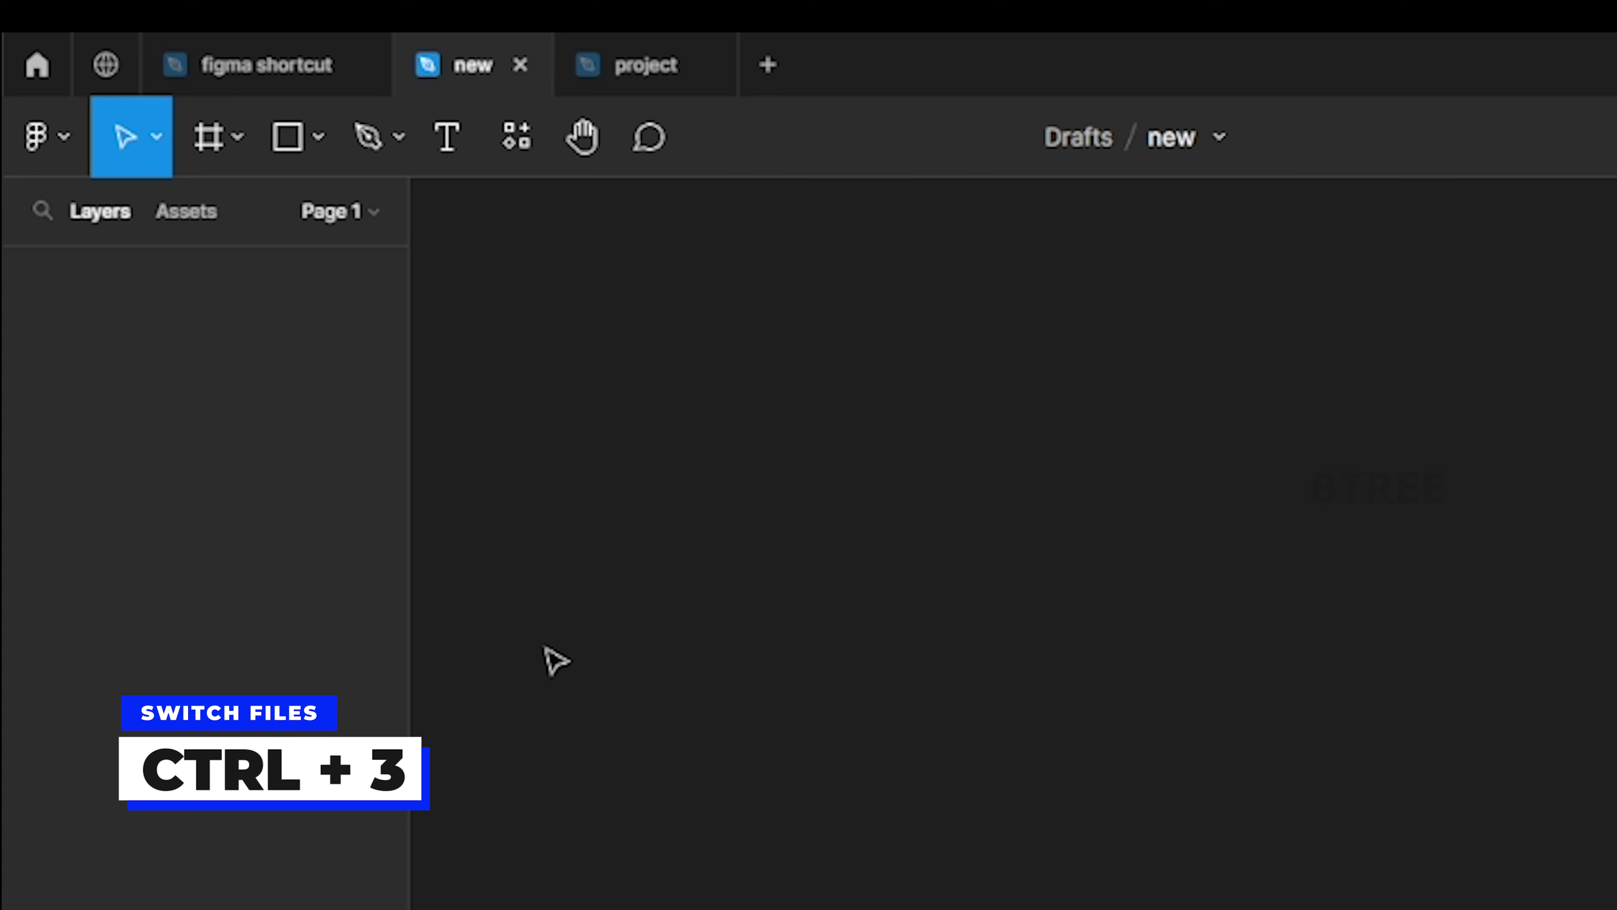
left_click(165, 46)
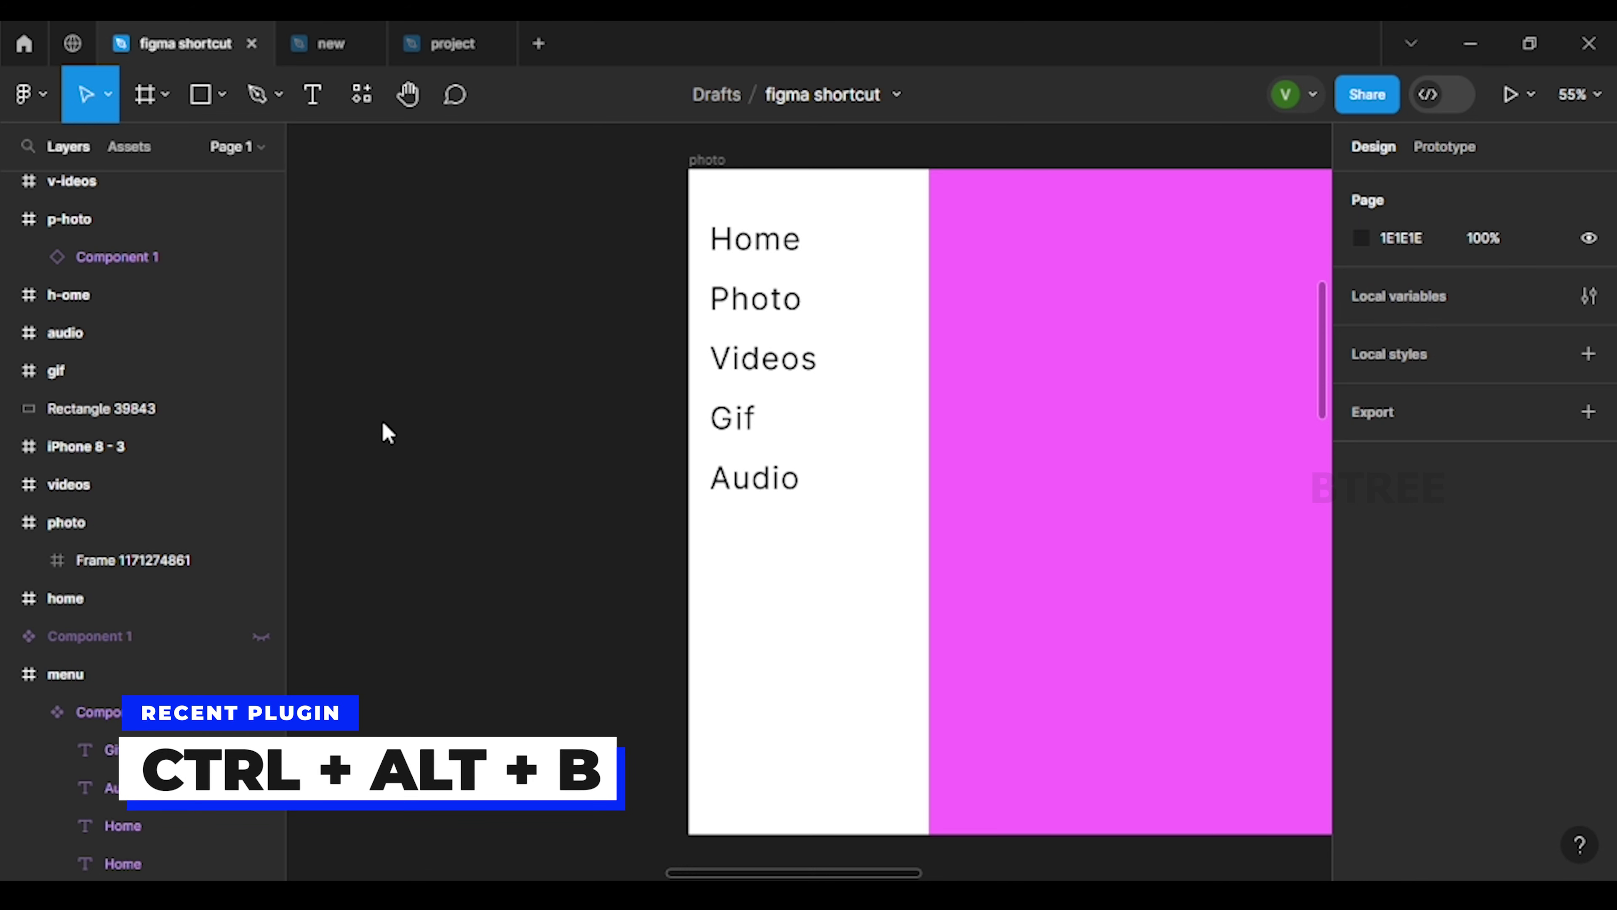
Rerun Iconify with Ctrl+Alt+B, close it, and zoom out to show all frames.
key("ctrl+alt+b")
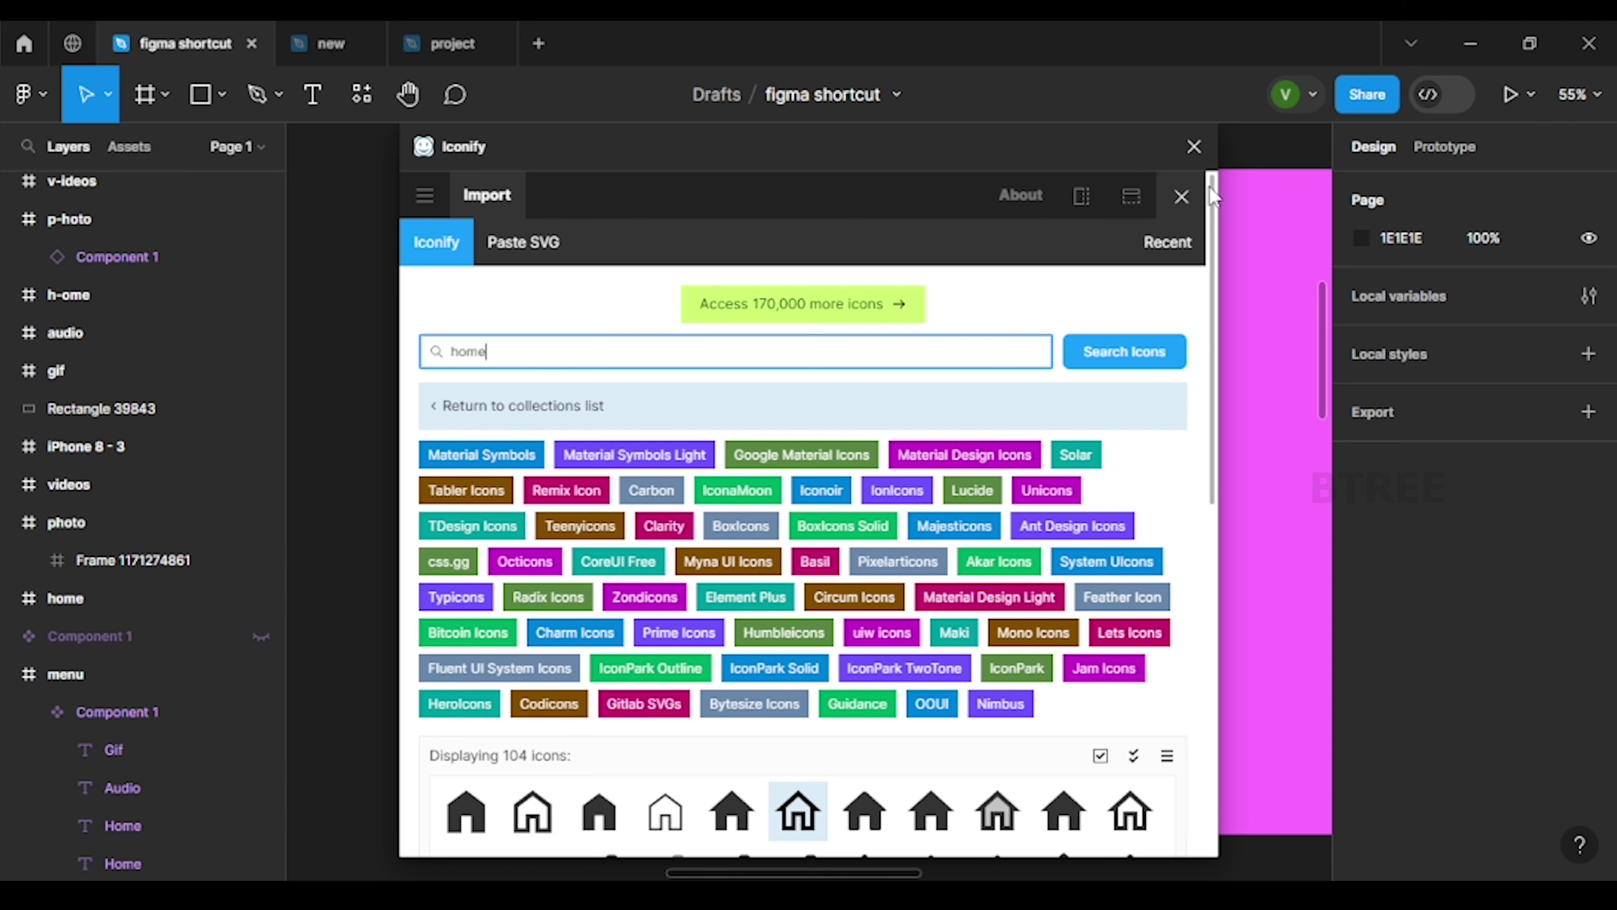
left_click(1194, 146)
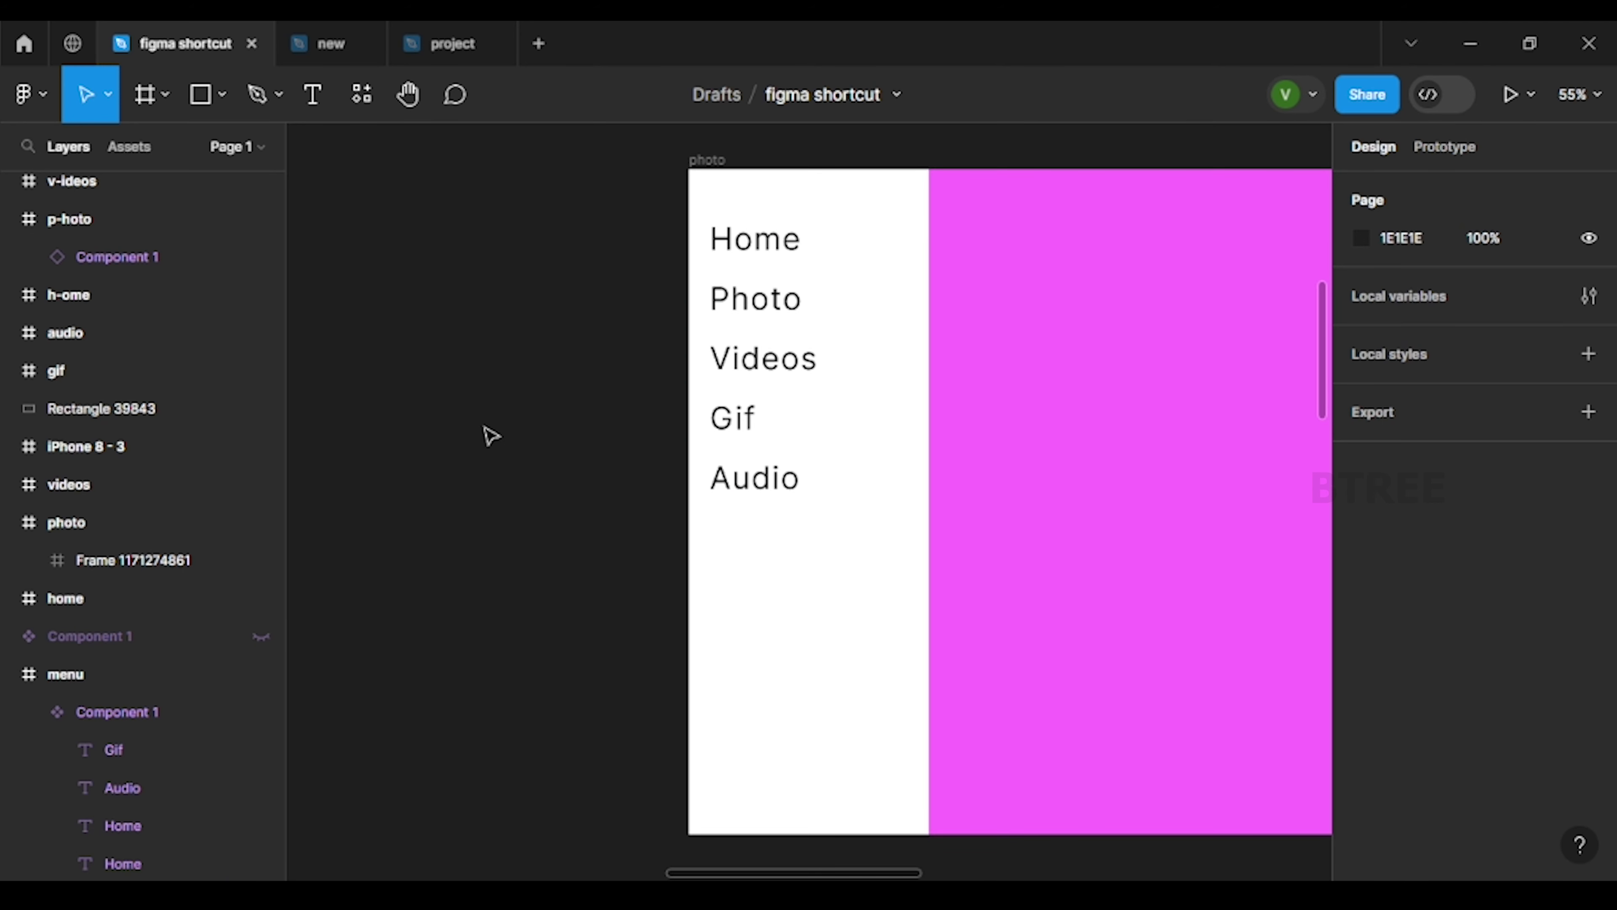
scroll(490, 436, "down", 5)
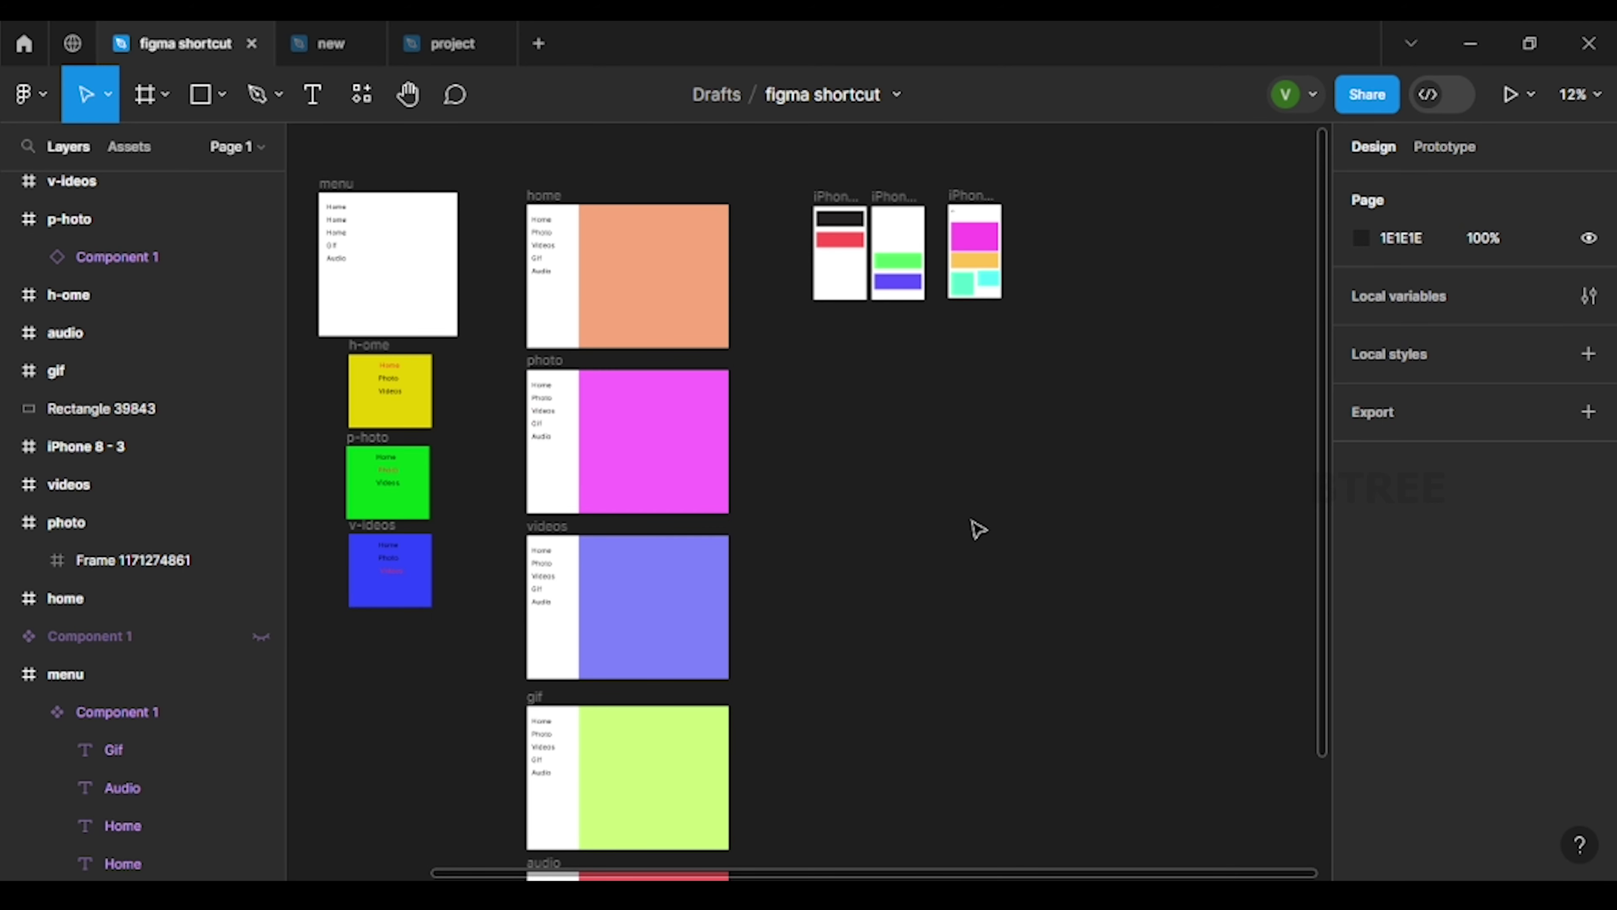
key("shift+o")
key("shift+o")
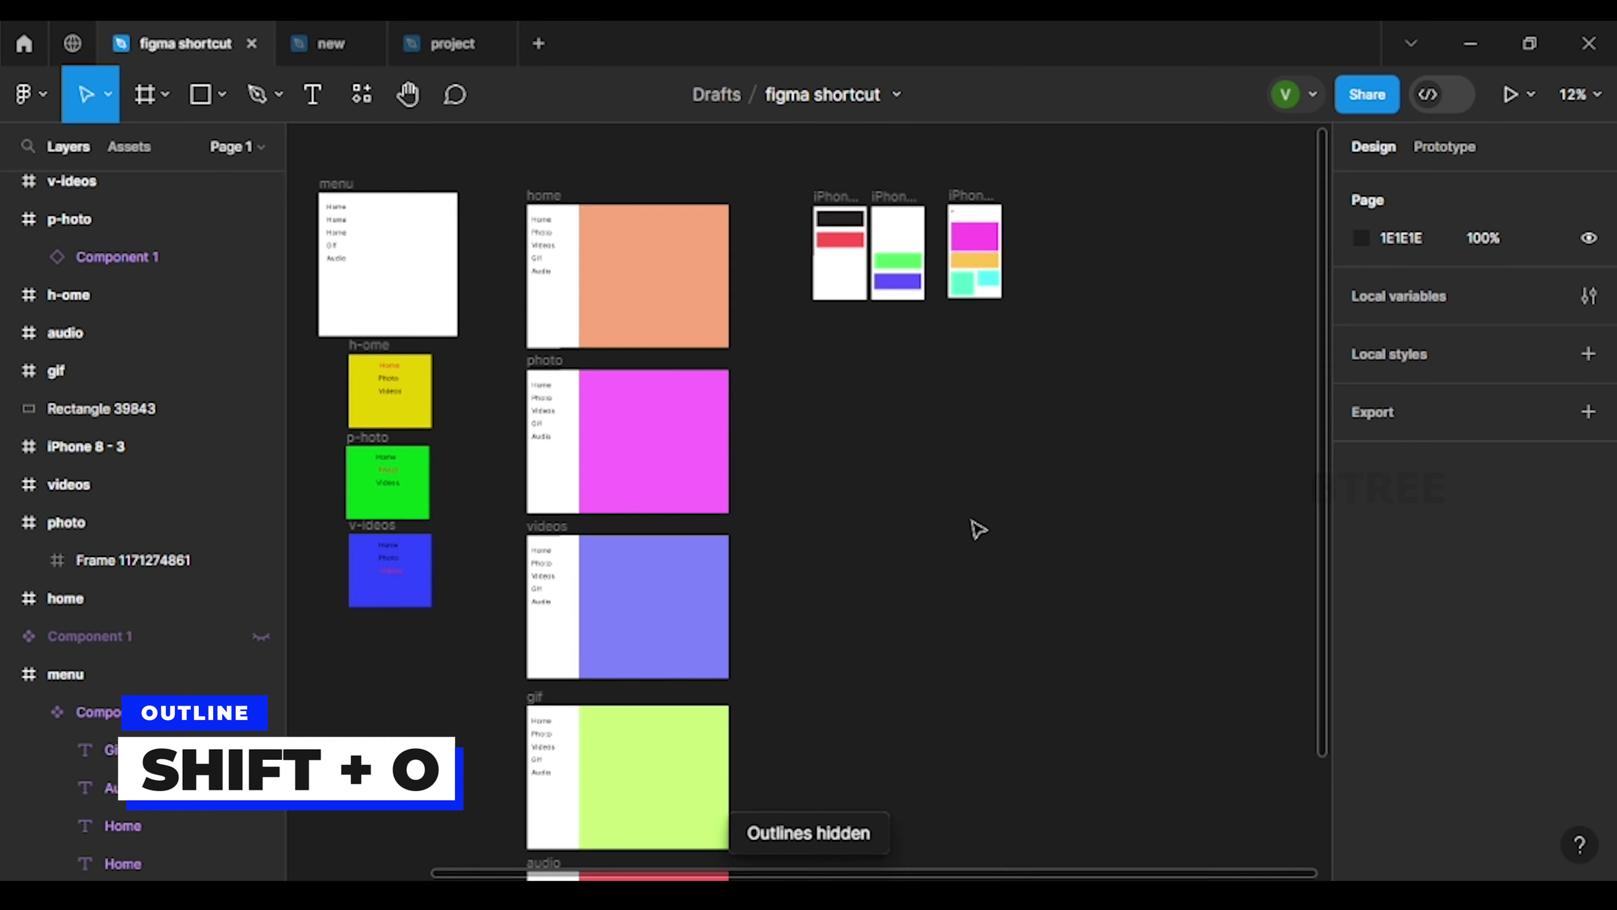
key("shift+o")
key("shift+o")
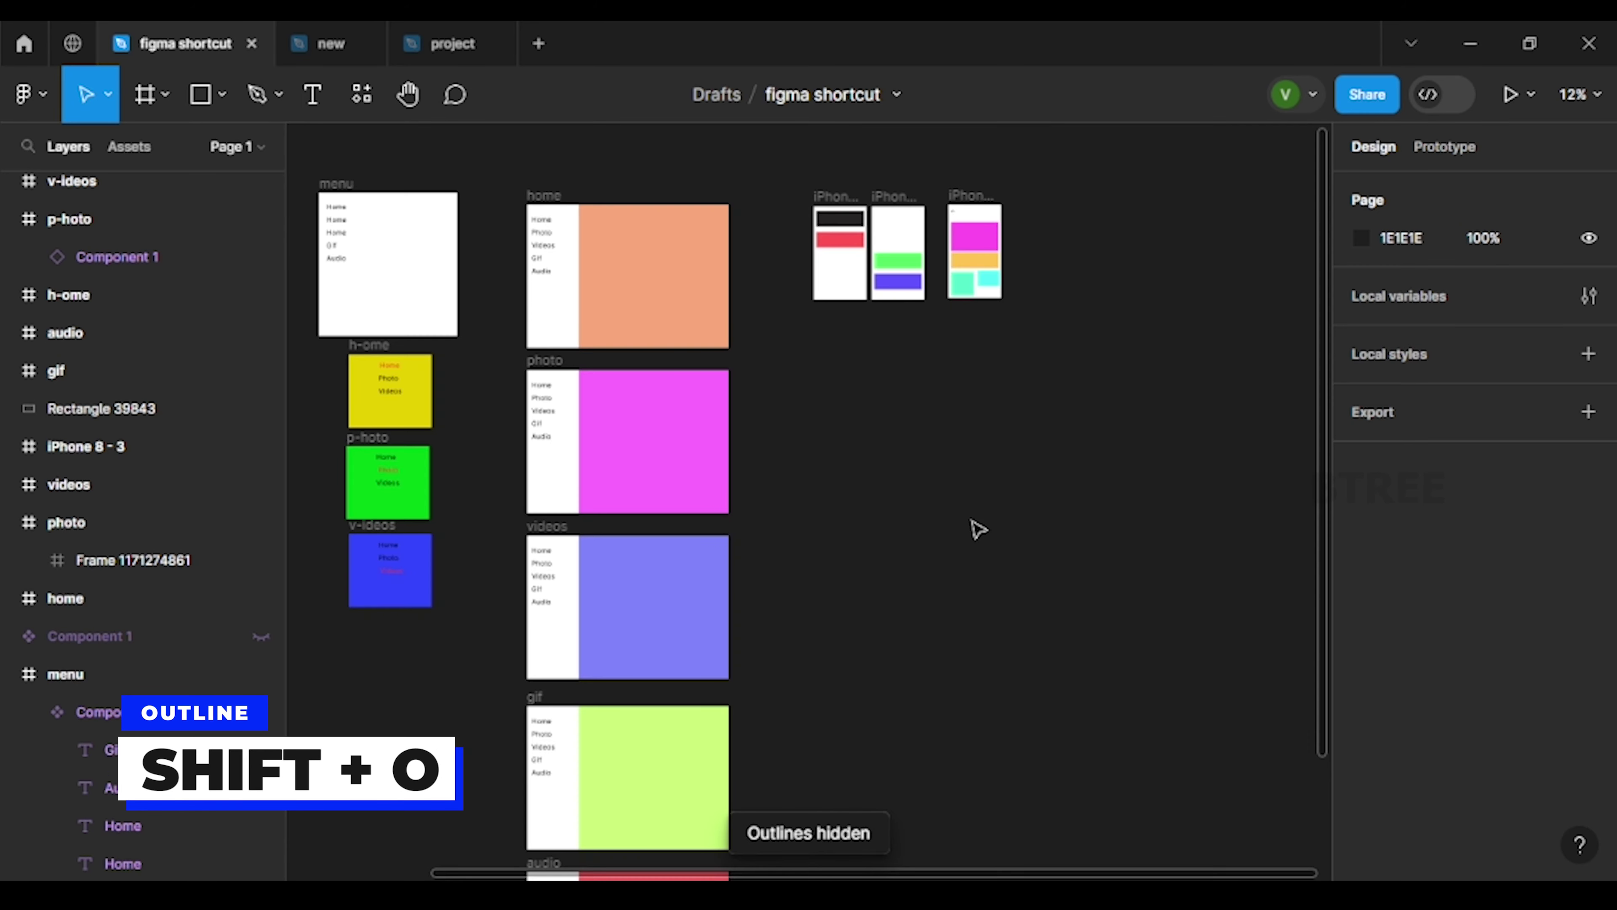
key("shift+o")
key("shift+o")
key("shift+o")
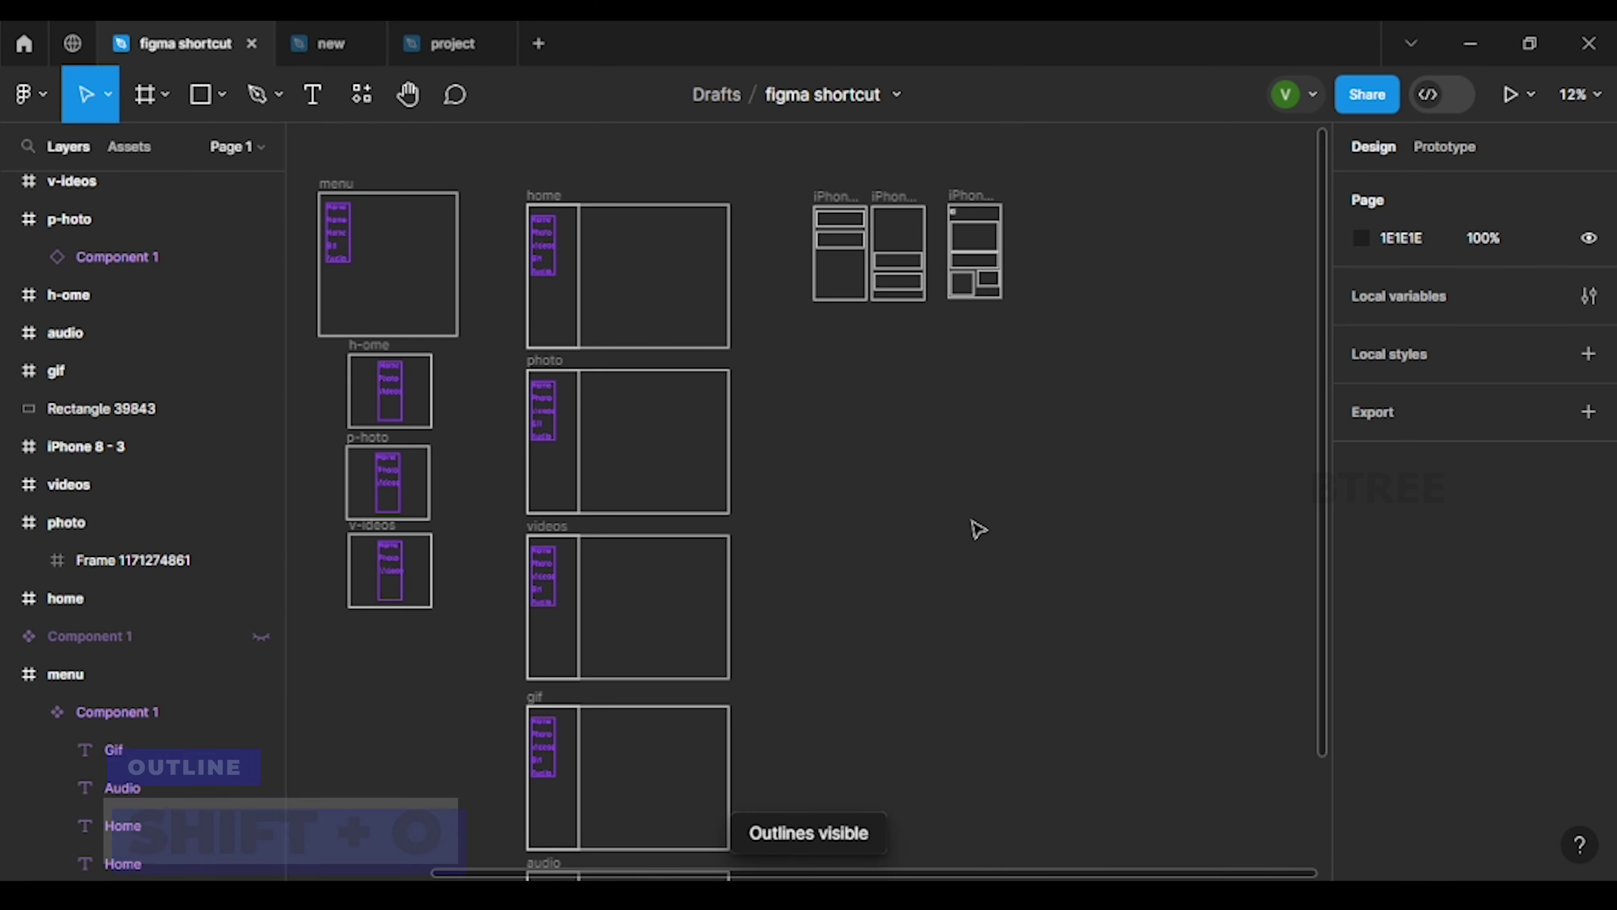
key("shift+o")
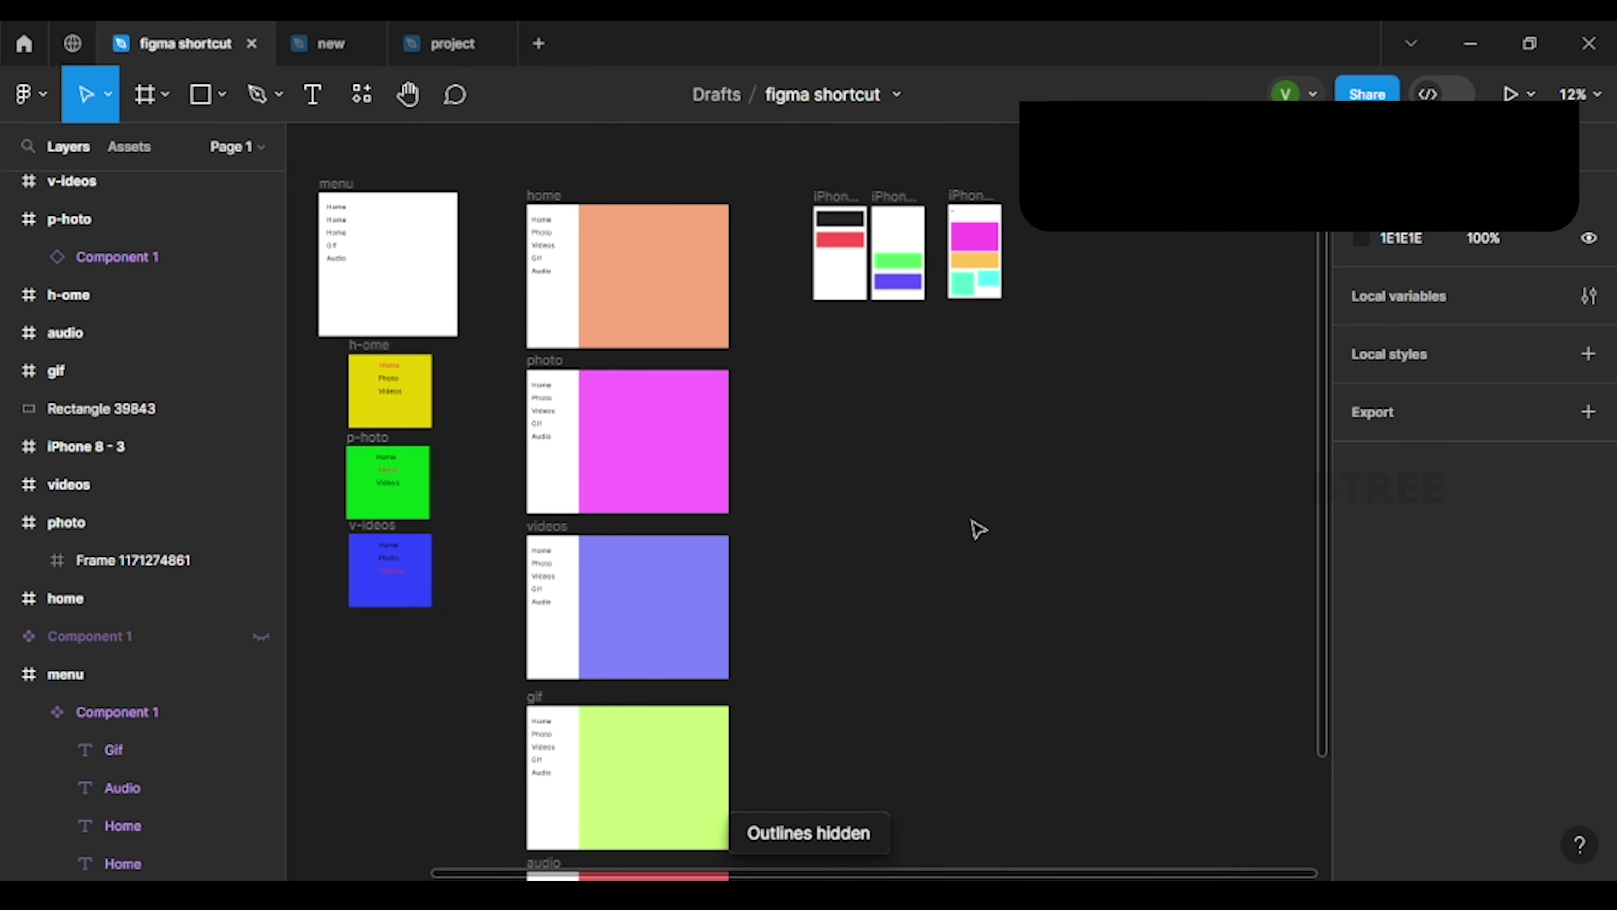
Select the iPhone 8 - 2 frame and invert the selection with Ctrl+Shift+A.
left_click(900, 205)
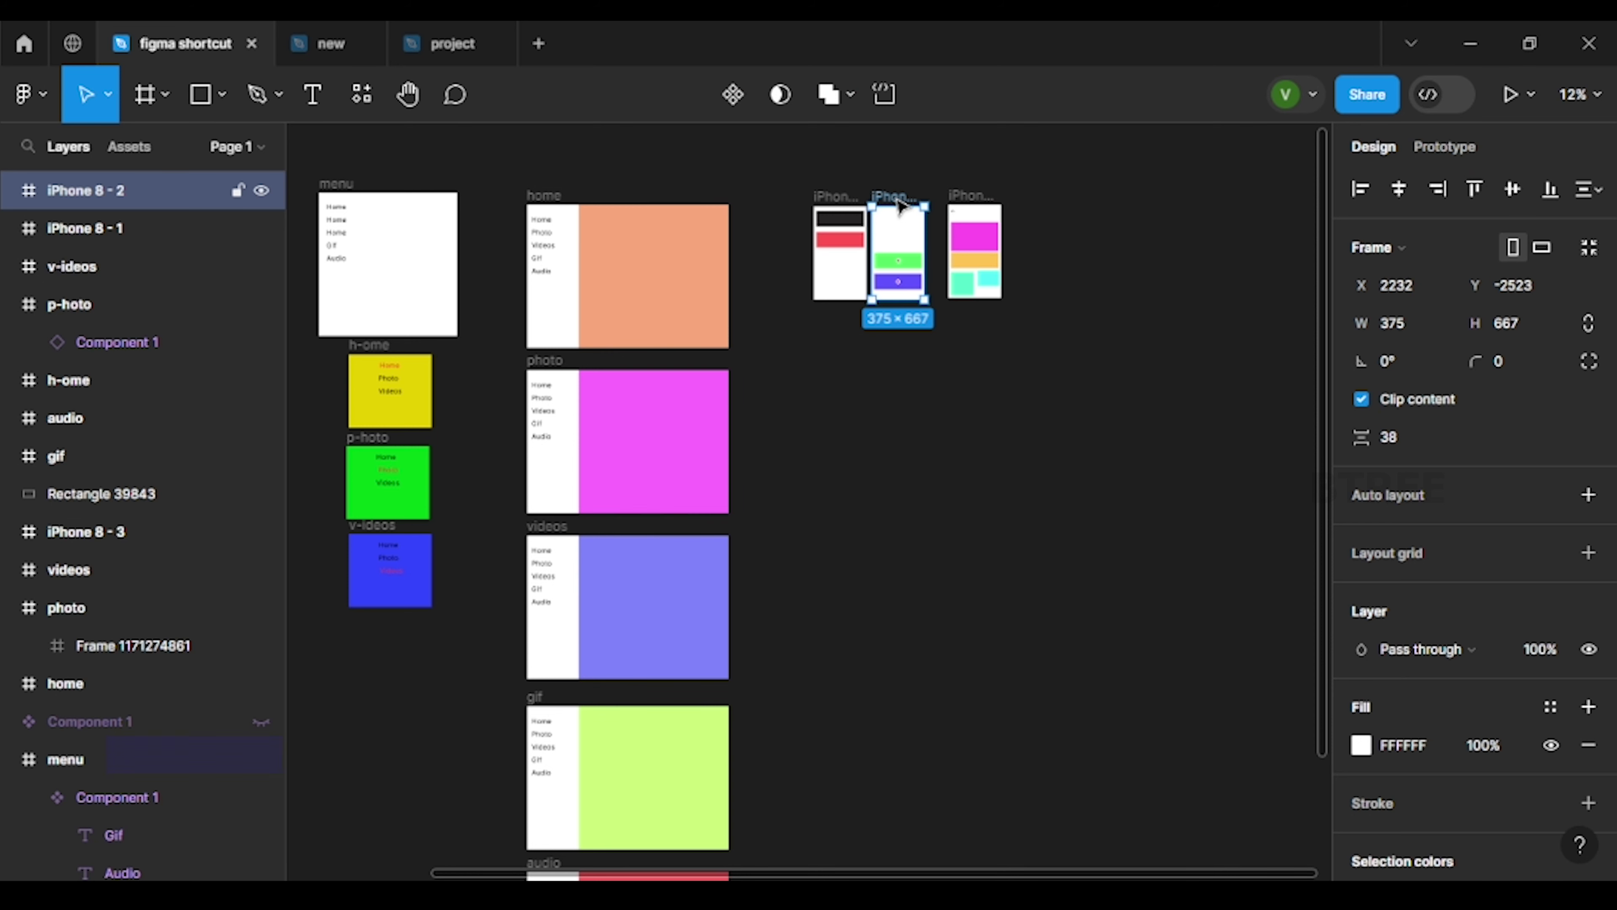
key("ctrl+shift+a")
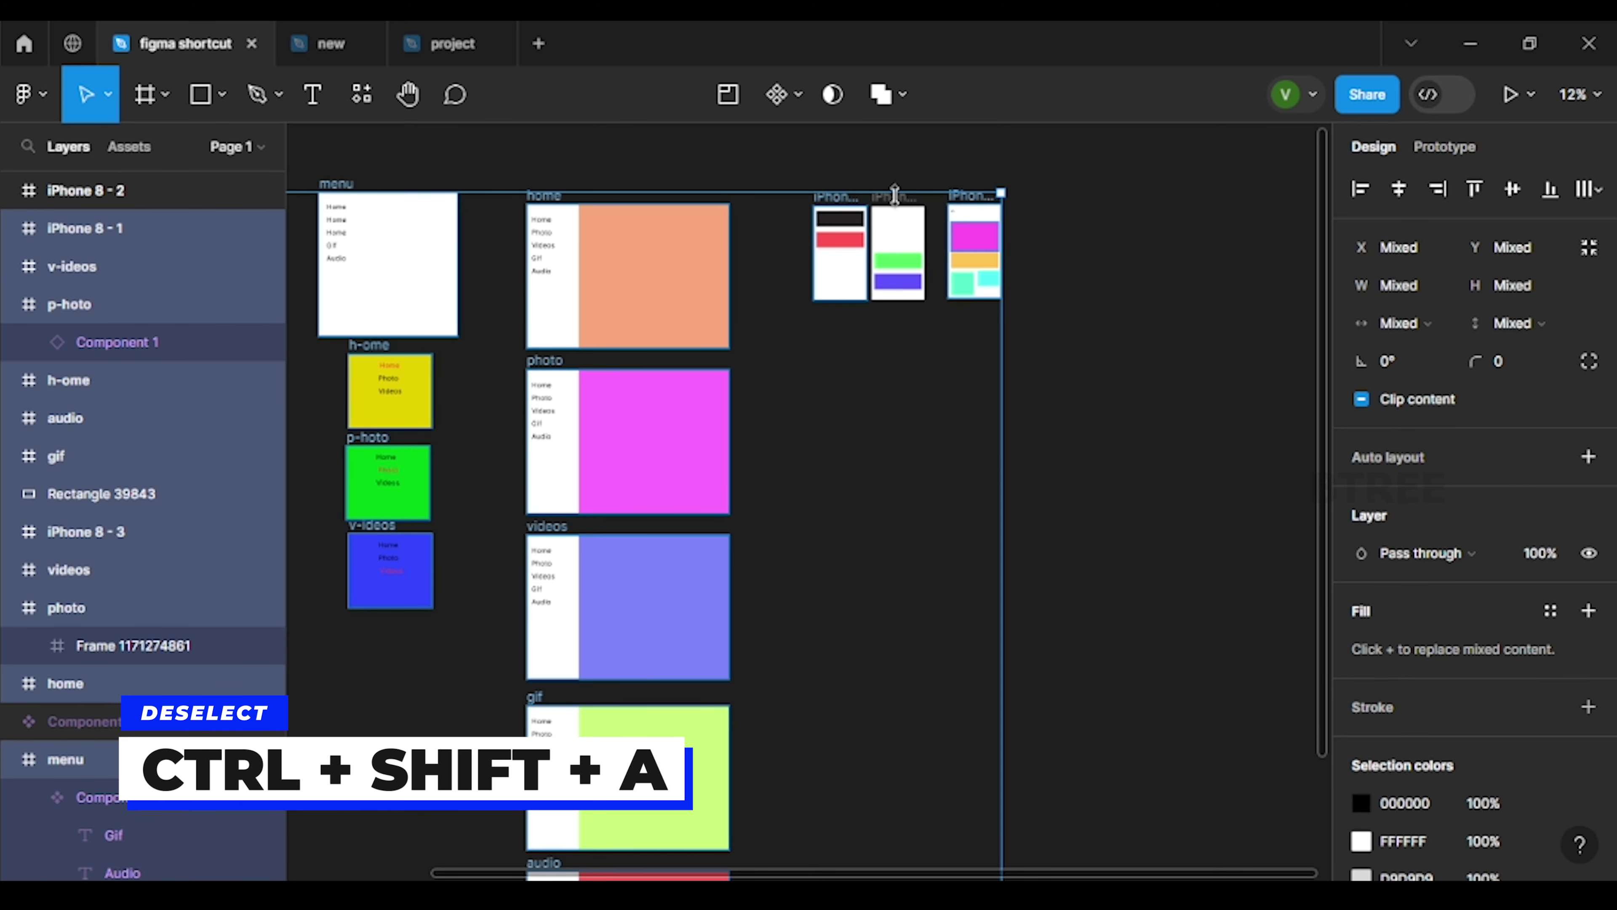